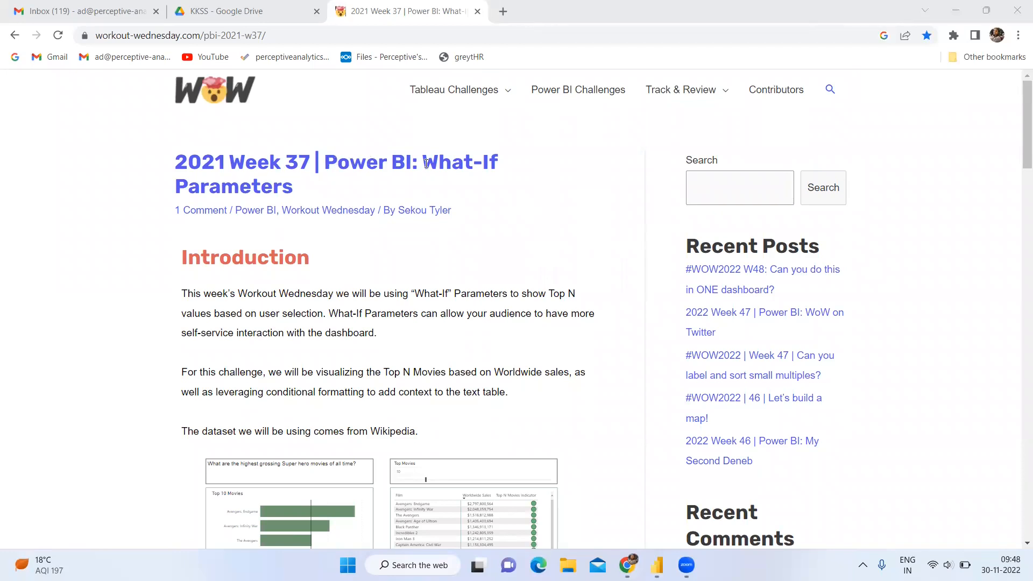
Read the introduction of the 2021 Week 37 Power BI What-If Parameters challenge and look over its embedded sample report.
{"action": "left_click_drag", "start_coordinate": [421, 161], "coordinate": [495, 177]}
{"action": "left_click_drag", "start_coordinate": [331, 207], "coordinate": [319, 205]}
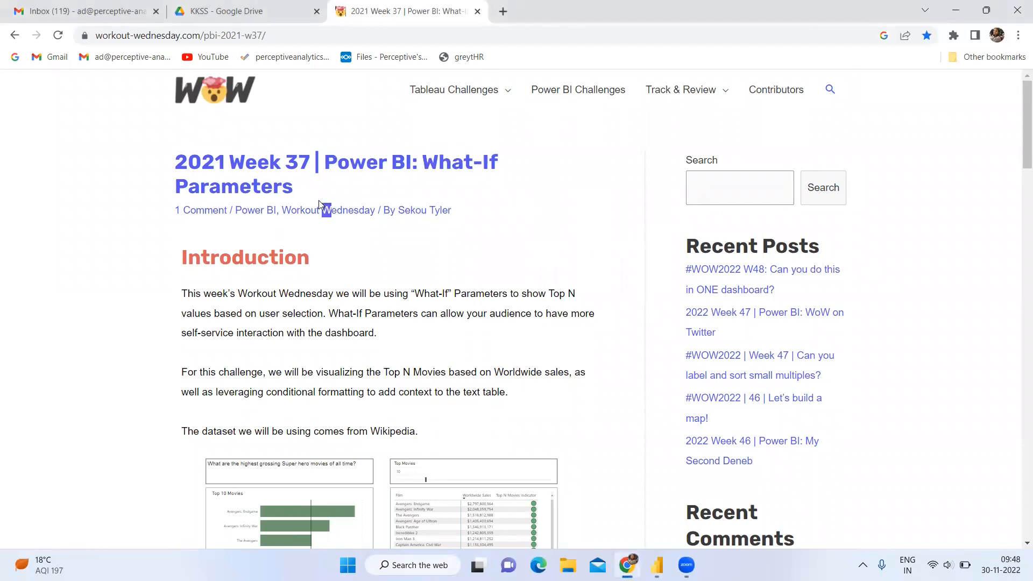
{"action": "scroll", "coordinate": [471, 192], "scroll_direction": "down", "scroll_amount": 2}
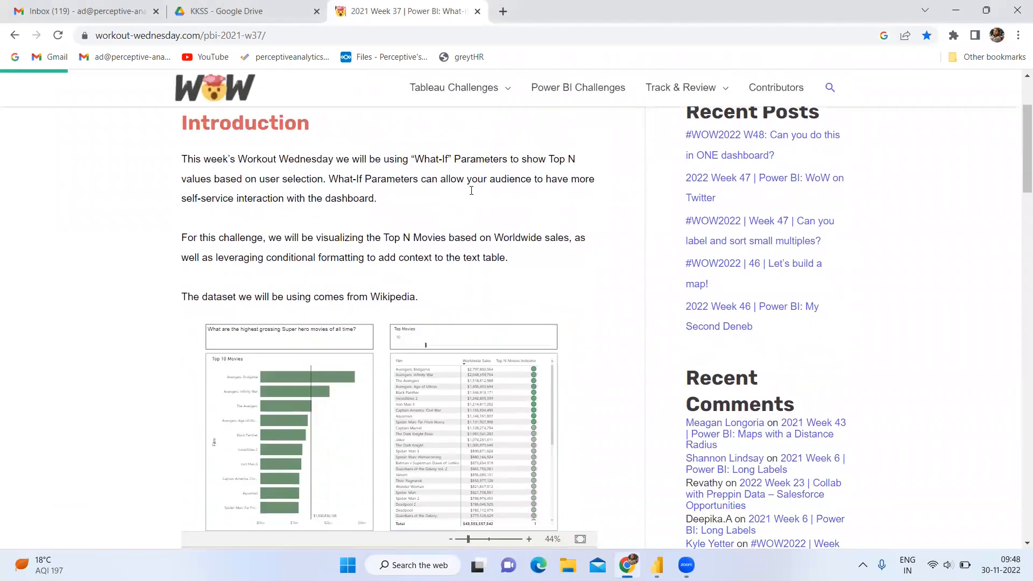
{"action": "scroll", "coordinate": [472, 190], "scroll_direction": "down", "scroll_amount": 1}
{"action": "scroll", "coordinate": [472, 191], "scroll_direction": "up", "scroll_amount": 4}
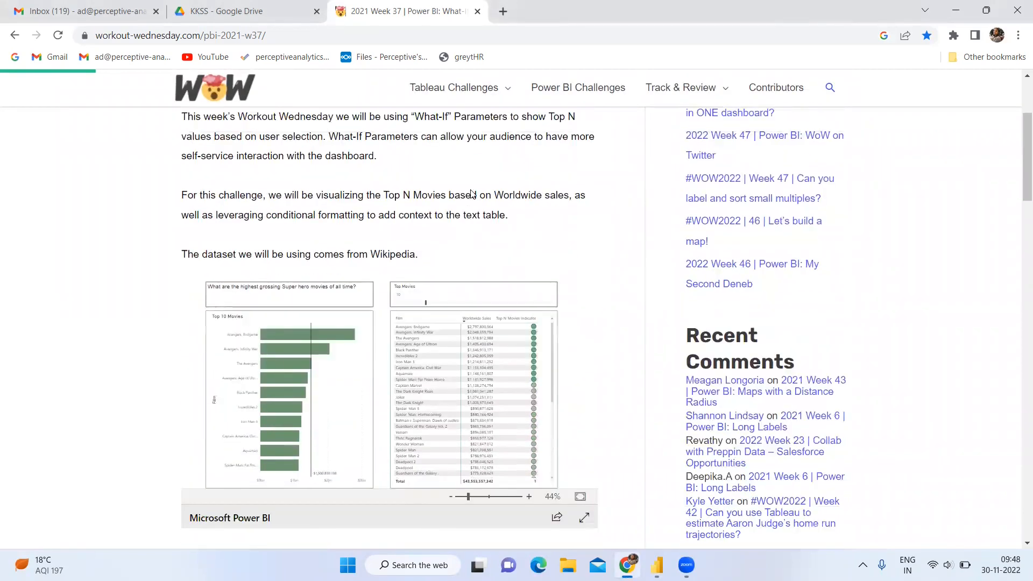
{"action": "left_click_drag", "start_coordinate": [319, 193], "coordinate": [175, 203]}
{"action": "left_click", "coordinate": [503, 193]}
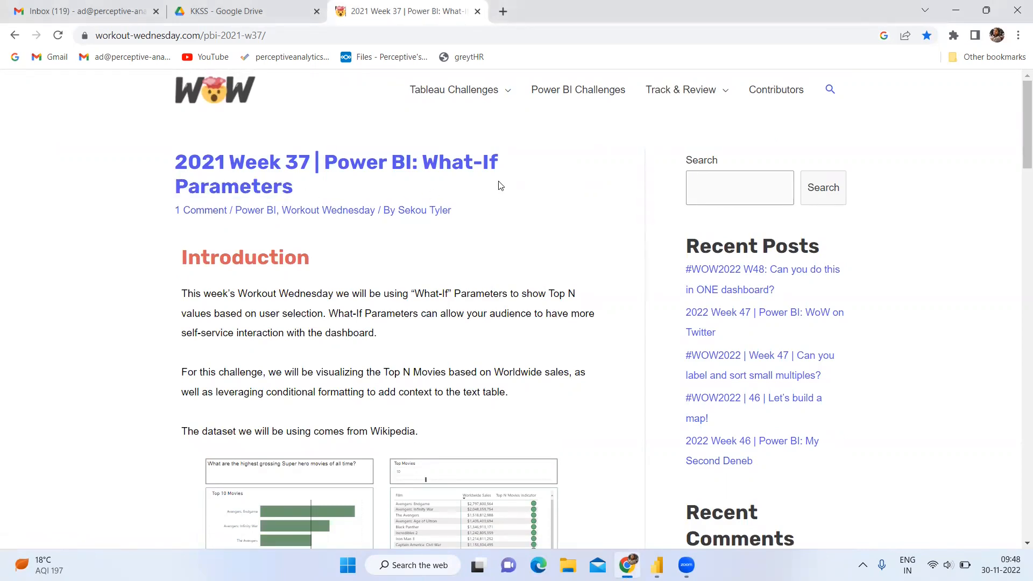
{"action": "scroll", "coordinate": [501, 185], "scroll_direction": "down", "scroll_amount": 1}
{"action": "scroll", "coordinate": [404, 194], "scroll_direction": "down", "scroll_amount": 1}
{"action": "scroll", "coordinate": [297, 159], "scroll_direction": "up", "scroll_amount": 1}
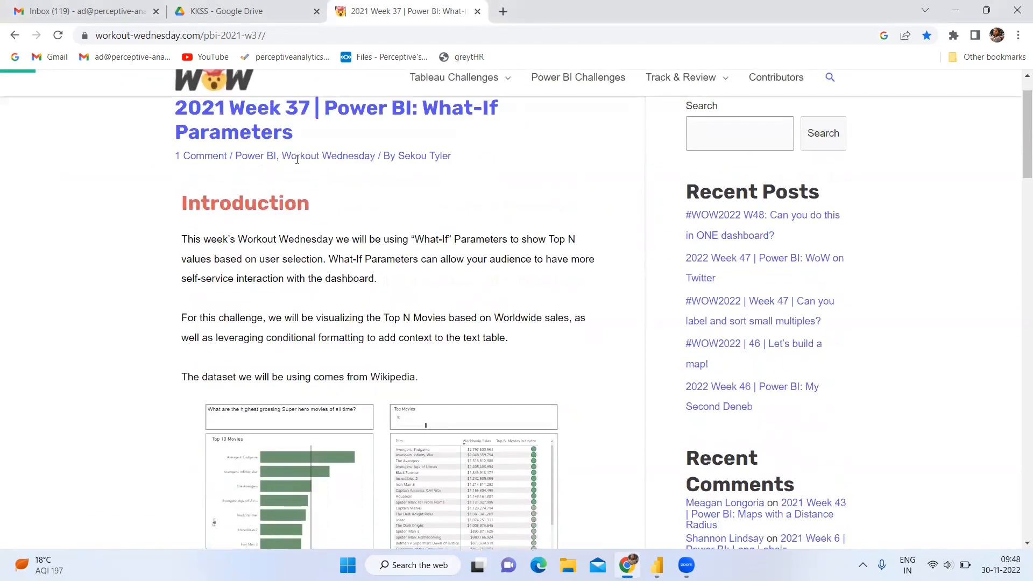
{"action": "scroll", "coordinate": [297, 159], "scroll_direction": "up", "scroll_amount": 1}
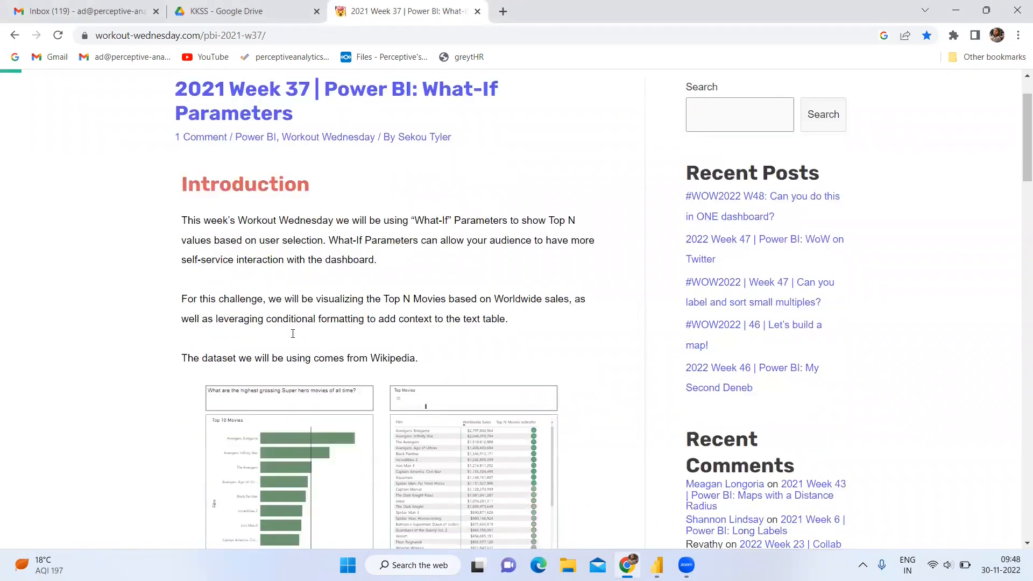
{"action": "scroll", "coordinate": [457, 286], "scroll_direction": "down", "scroll_amount": 3}
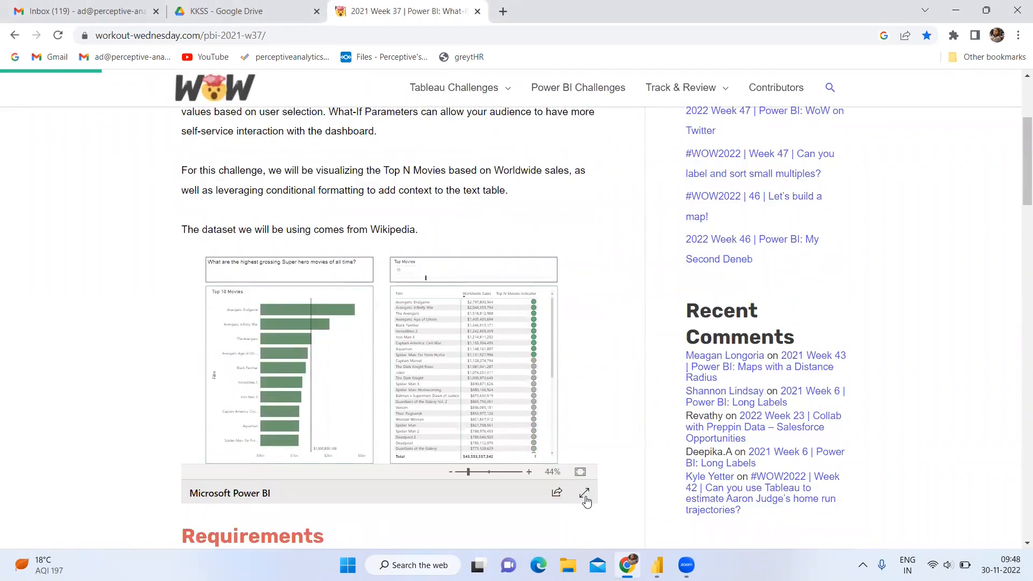
View the sample report full screen with Top Movies set to 25, and examine the indicator column throughout the film table.
{"action": "left_click", "coordinate": [584, 492]}
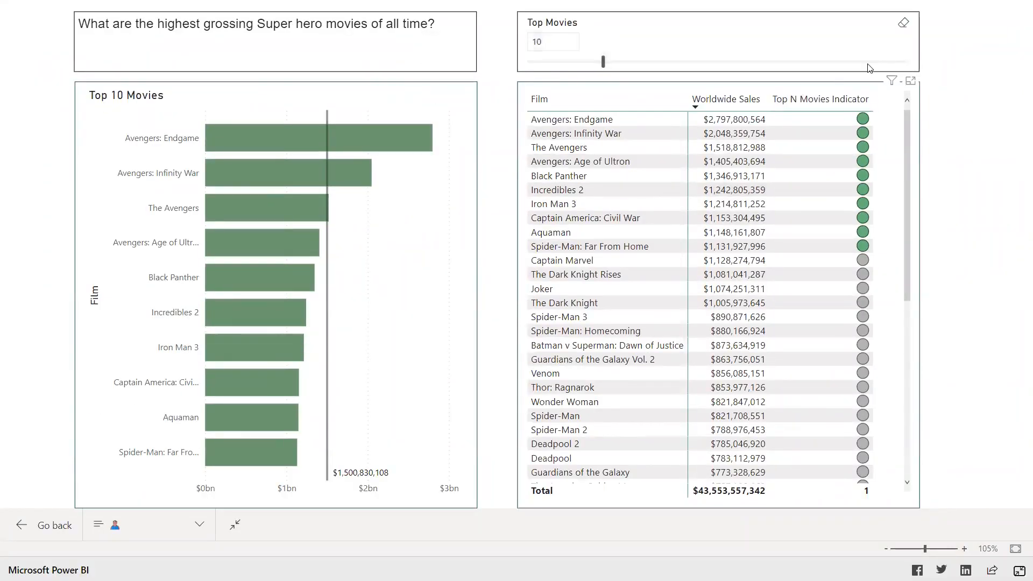
{"action": "left_click_drag", "start_coordinate": [604, 63], "coordinate": [718, 71]}
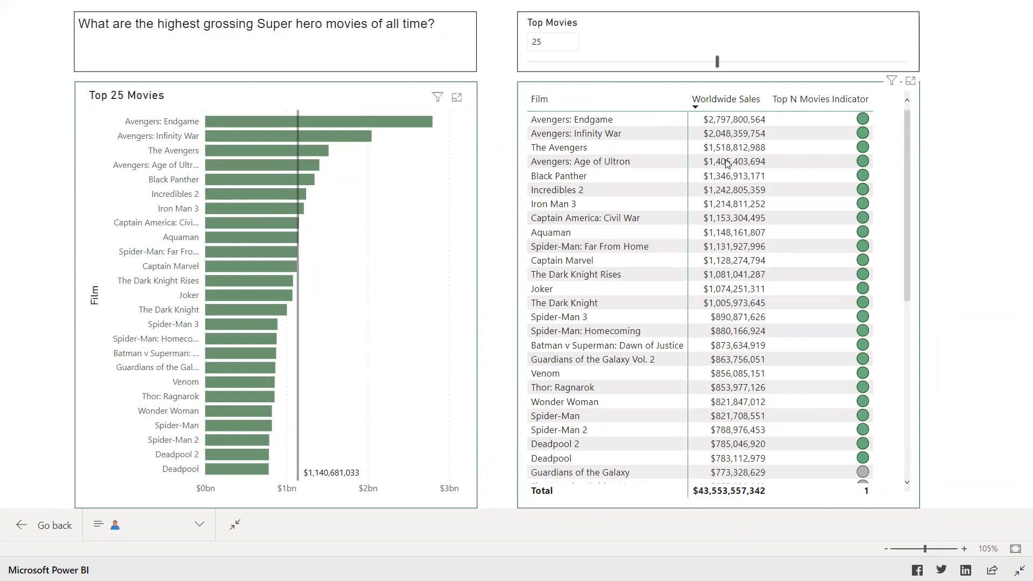
{"action": "scroll", "coordinate": [809, 189], "scroll_direction": "down", "scroll_amount": 3}
{"action": "scroll", "coordinate": [802, 192], "scroll_direction": "down", "scroll_amount": 1}
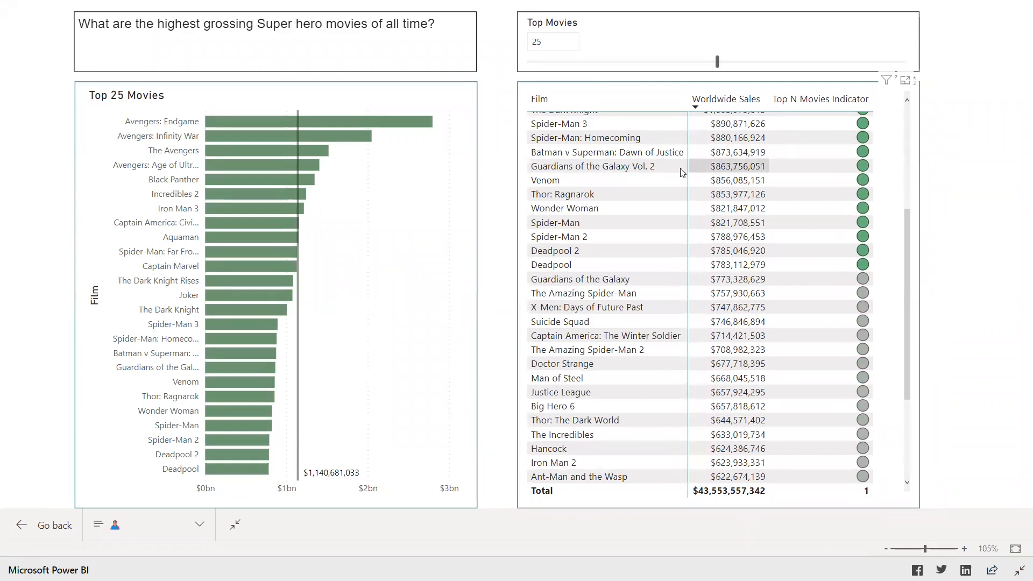
{"action": "scroll", "coordinate": [780, 193], "scroll_direction": "up", "scroll_amount": 5}
{"action": "scroll", "coordinate": [862, 220], "scroll_direction": "down", "scroll_amount": 3}
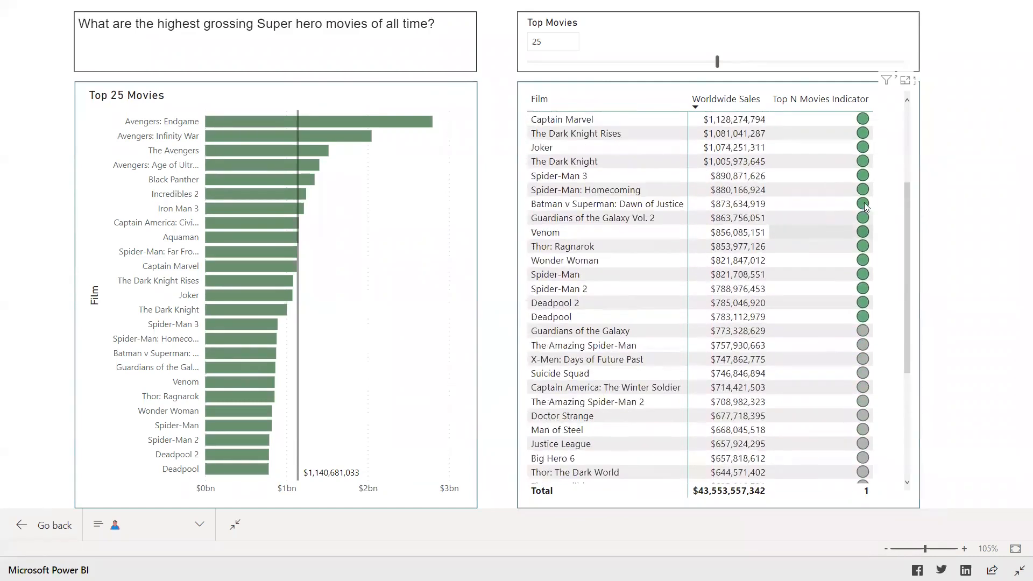
{"action": "scroll", "coordinate": [840, 224], "scroll_direction": "down", "scroll_amount": 4}
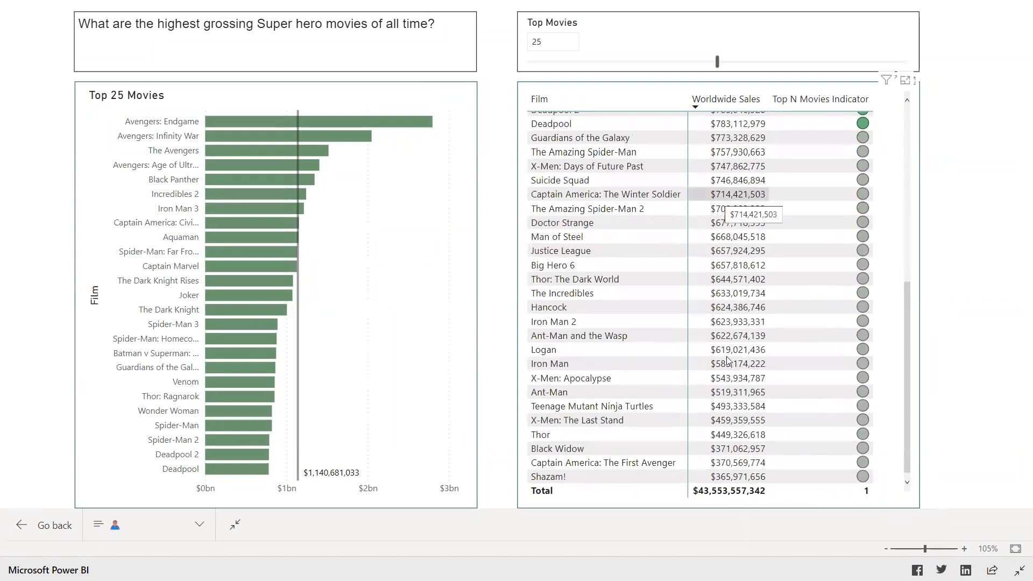
{"action": "key", "text": "Escape"}
Switch to Power BI Desktop and inspect the superhero films table's Rank, Film and Worldwide gross columns, returning to the report canvas.
{"action": "key", "text": "alt+Tab"}
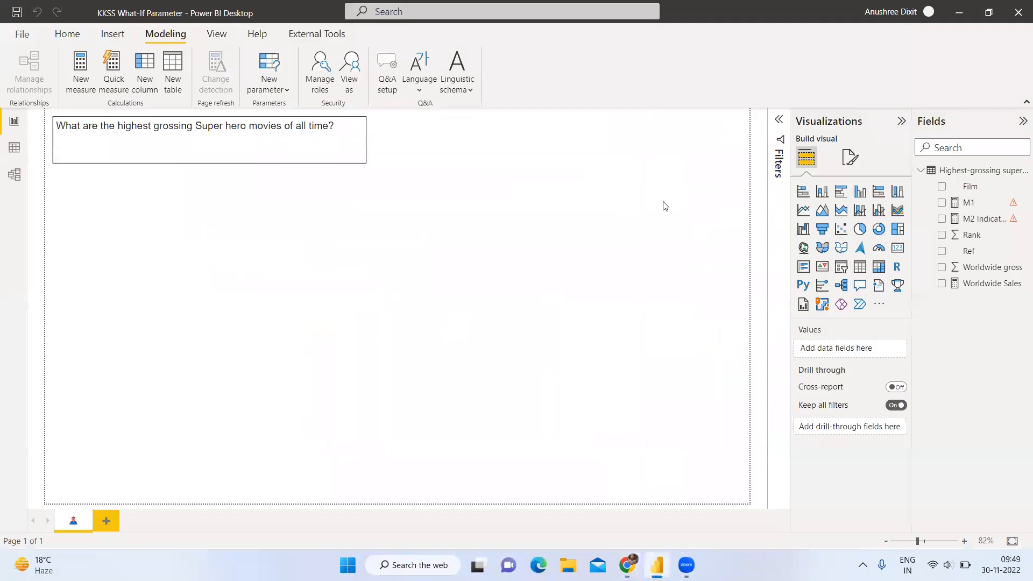
{"action": "left_click", "coordinate": [13, 148]}
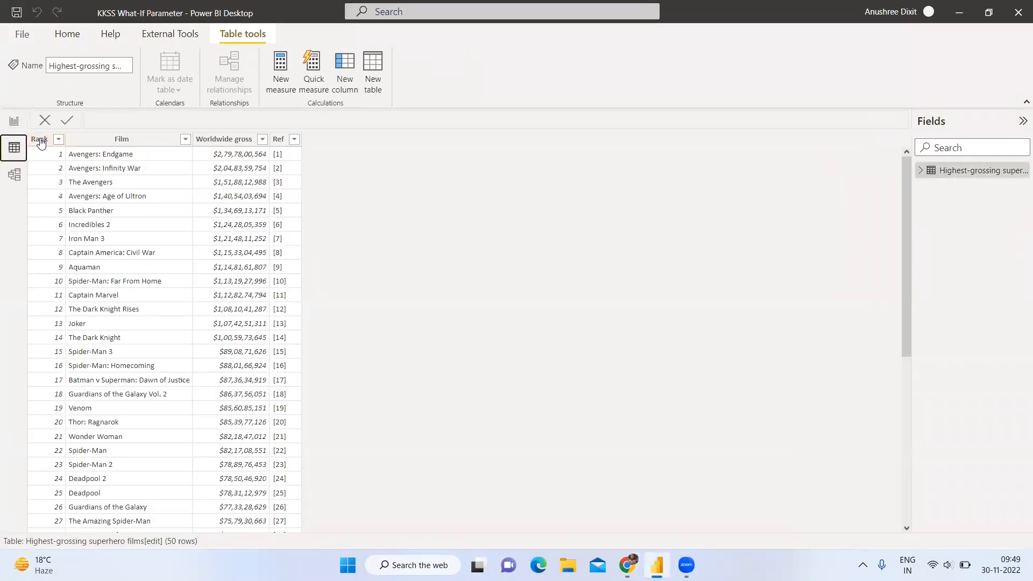
{"action": "left_click", "coordinate": [40, 141]}
{"action": "left_click", "coordinate": [122, 140]}
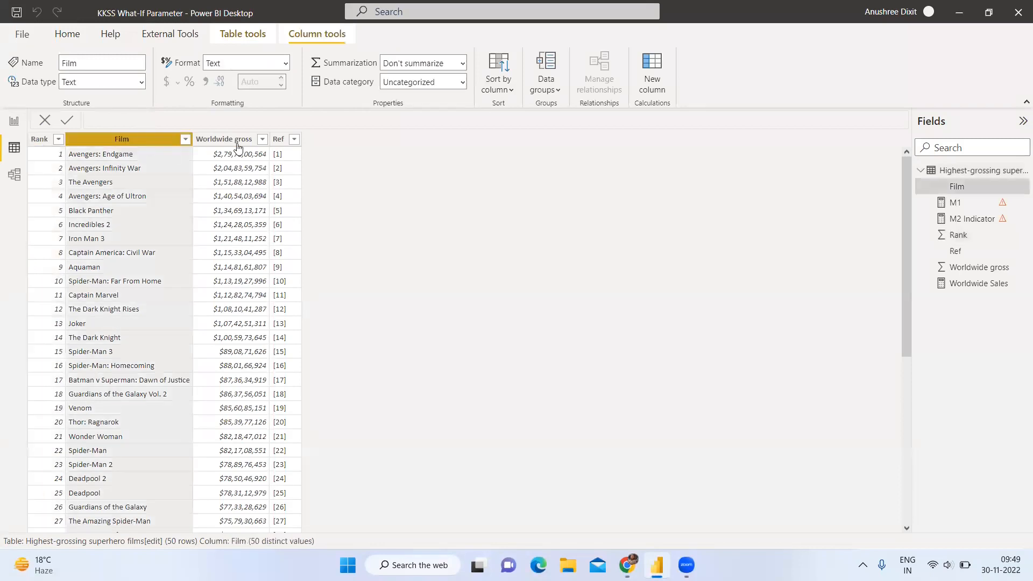
{"action": "left_click", "coordinate": [238, 140]}
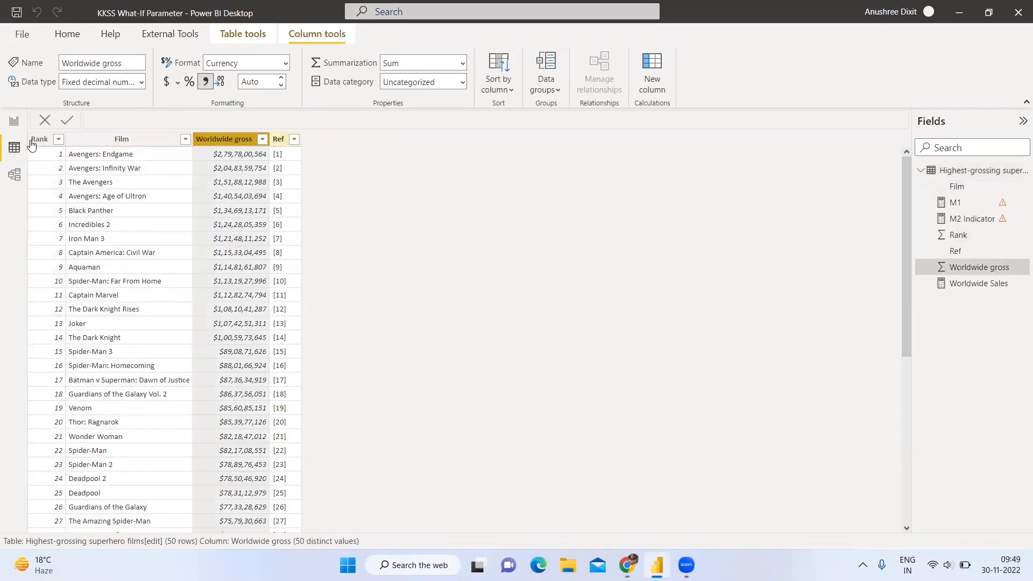
{"action": "left_click", "coordinate": [14, 120]}
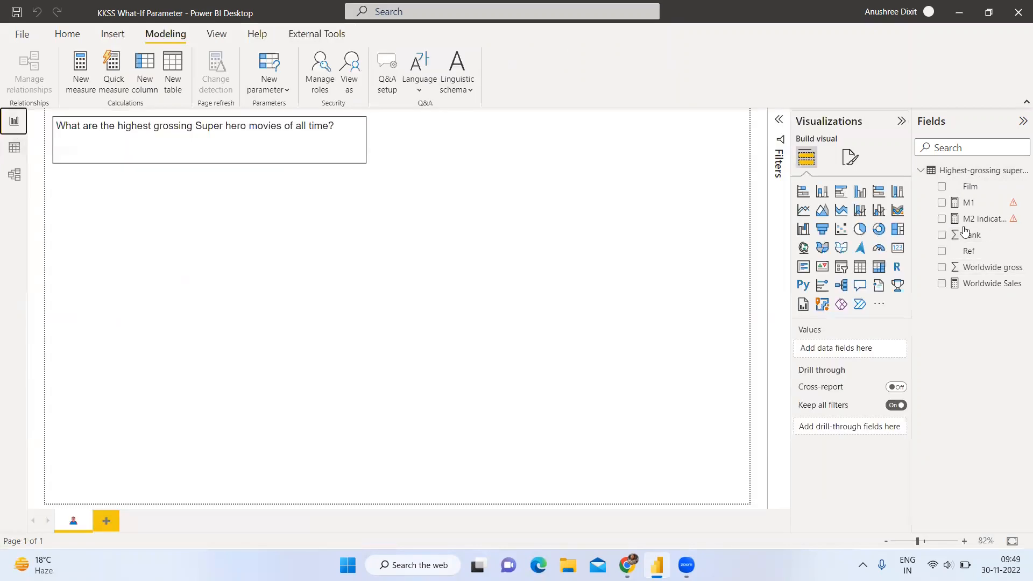
Review the formula of the Worldwide Sales measure, which sums the Worldwide gross column, and close it unchanged.
{"action": "left_click", "coordinate": [984, 282]}
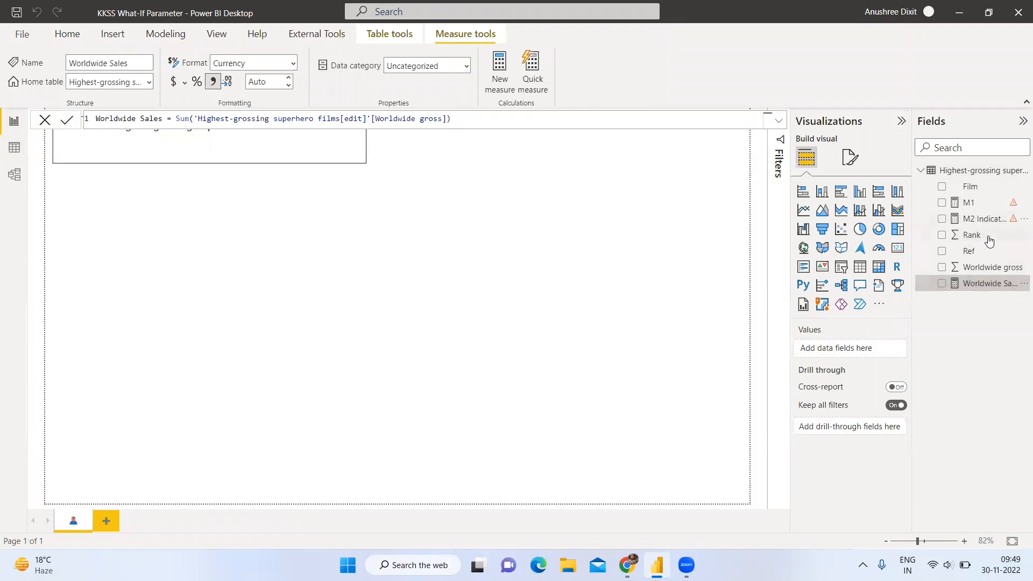
{"action": "left_click", "coordinate": [970, 289]}
{"action": "left_click", "coordinate": [969, 290]}
{"action": "left_click_drag", "start_coordinate": [212, 123], "coordinate": [482, 143]}
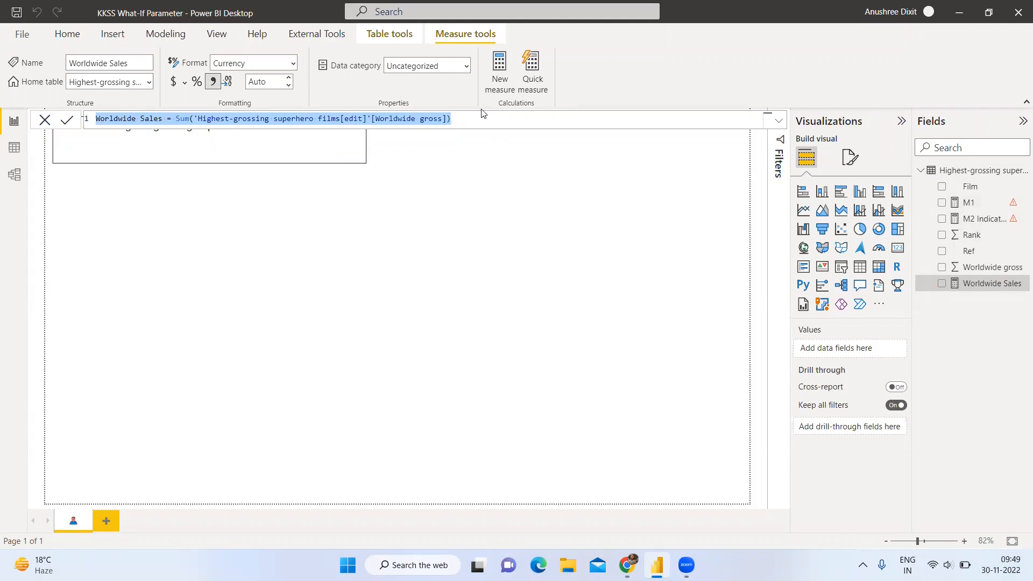
{"action": "left_click", "coordinate": [108, 121]}
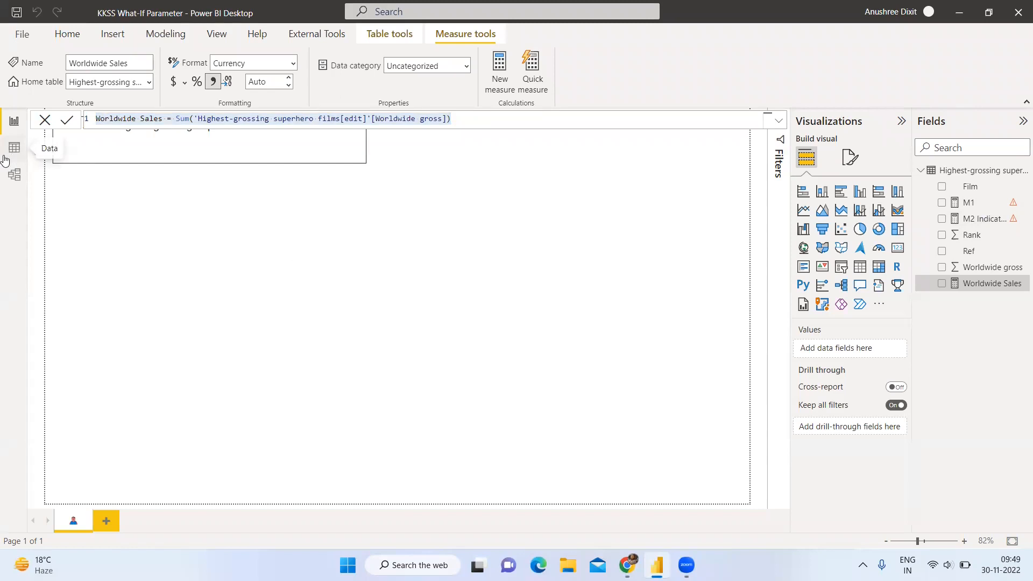
{"action": "left_click", "coordinate": [127, 119]}
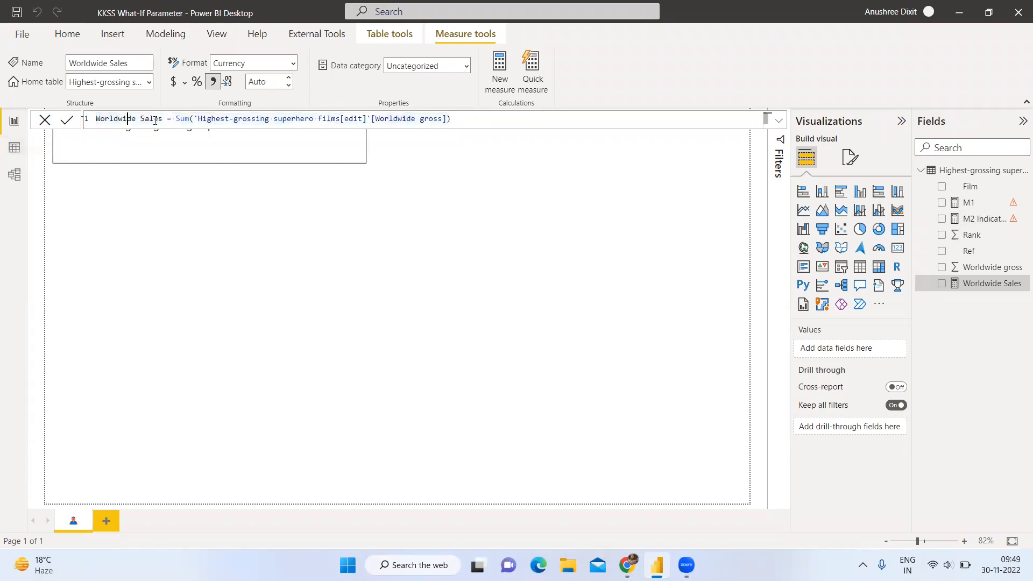
{"action": "left_click", "coordinate": [125, 119]}
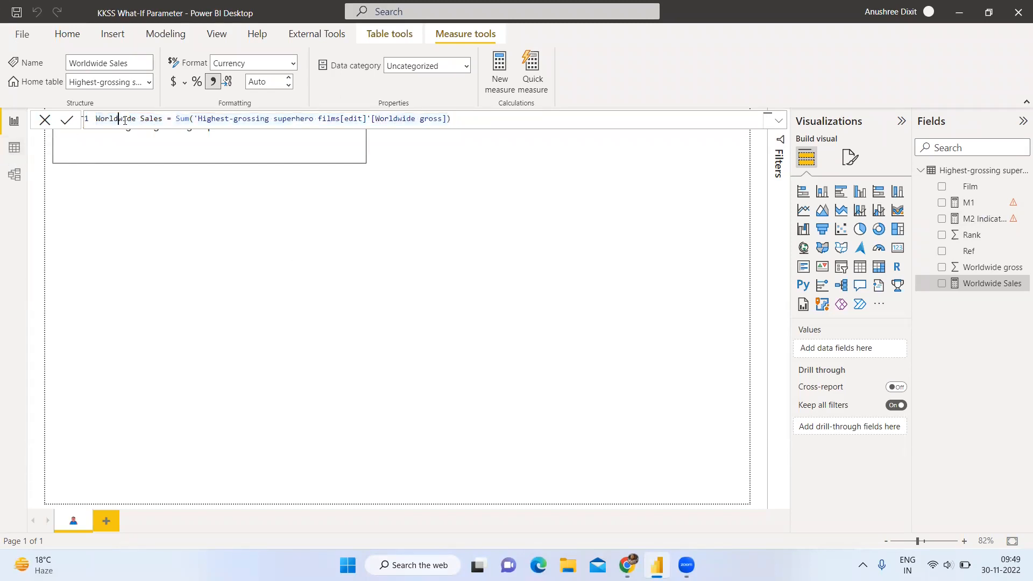
{"action": "double_click", "coordinate": [178, 117]}
{"action": "key", "text": "ctrl+a"}
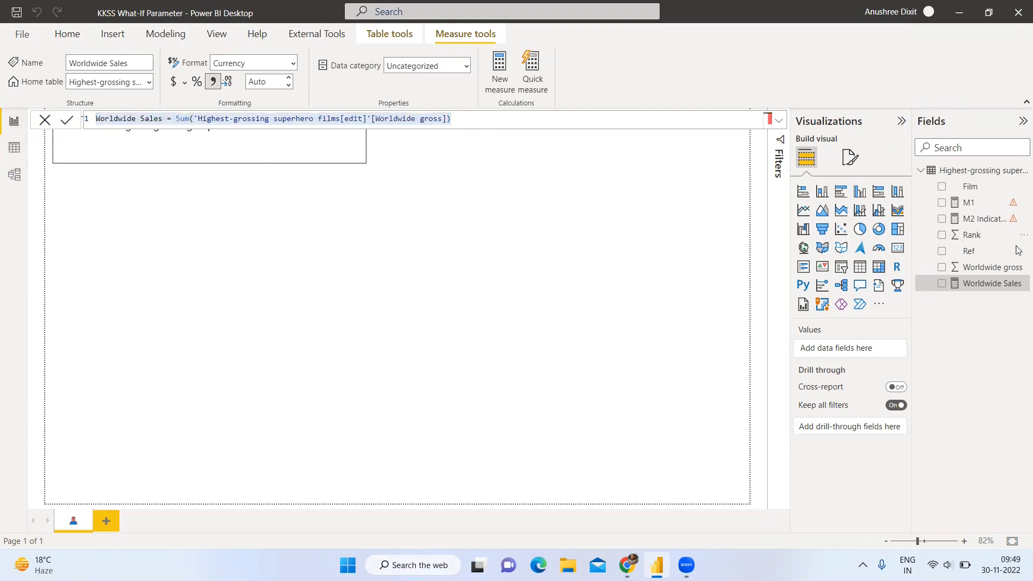
{"action": "left_click", "coordinate": [505, 265]}
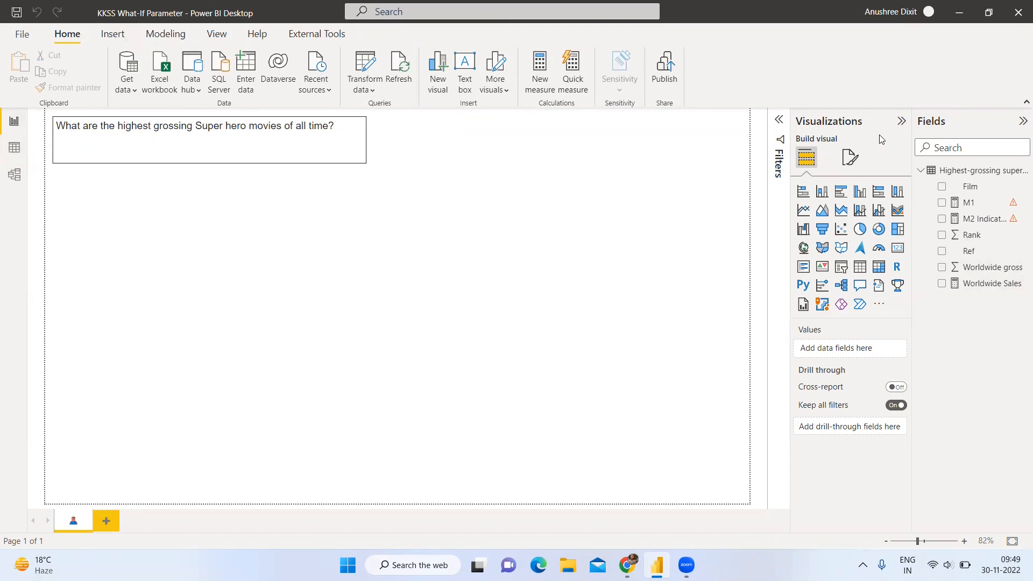
Create a whole-number numeric range parameter named What If with minimum 0, maximum 50 and increment 1, adding its slicer to the page.
{"action": "left_click", "coordinate": [162, 43]}
{"action": "left_click", "coordinate": [273, 99]}
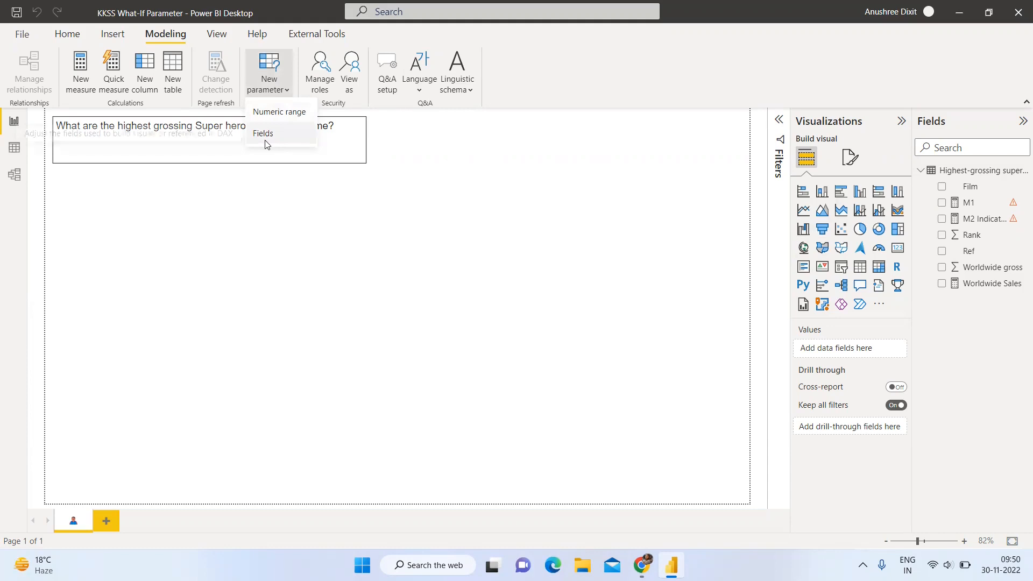
{"action": "left_click", "coordinate": [279, 113]}
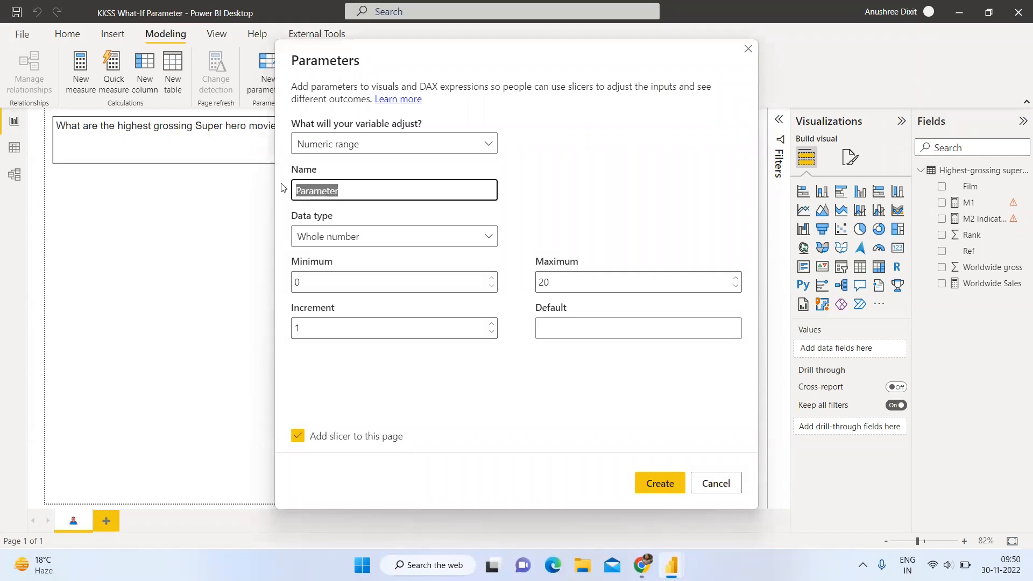
{"action": "key", "text": "BackSpace"}
{"action": "type", "text": "What If"}
{"action": "left_click", "coordinate": [556, 276]}
{"action": "type", "text": "50"}
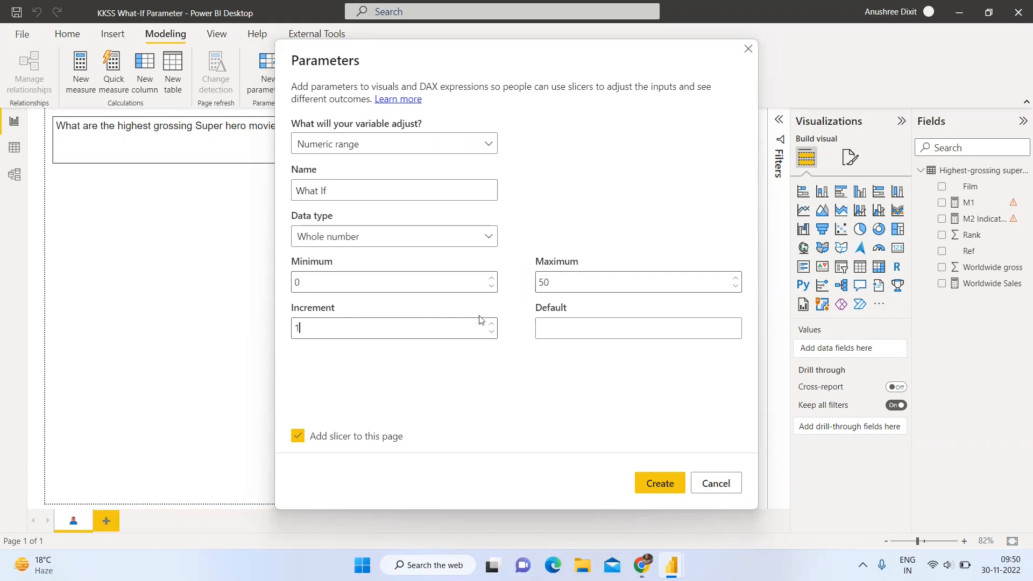
{"action": "left_click_drag", "start_coordinate": [559, 283], "coordinate": [499, 274]}
{"action": "left_click", "coordinate": [610, 361]}
{"action": "left_click", "coordinate": [656, 485]}
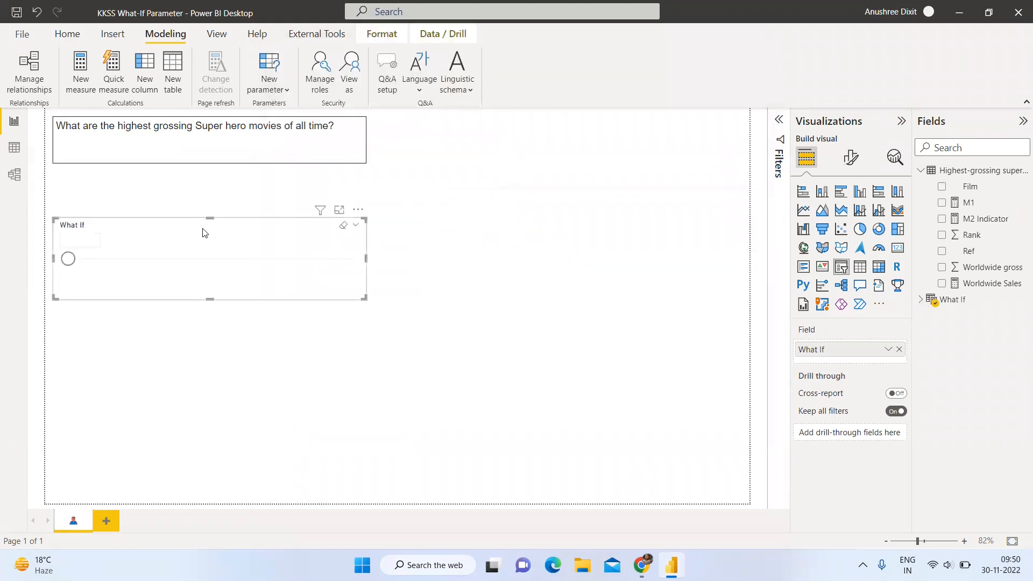
Place the What If slicer in the report page's upper-right corner and set its value to 26.
{"action": "left_click_drag", "start_coordinate": [203, 233], "coordinate": [602, 123]}
{"action": "left_click_drag", "start_coordinate": [454, 156], "coordinate": [739, 150]}
{"action": "left_click_drag", "start_coordinate": [657, 156], "coordinate": [470, 131]}
{"action": "left_click", "coordinate": [737, 149]}
{"action": "left_click_drag", "start_coordinate": [737, 149], "coordinate": [600, 149]}
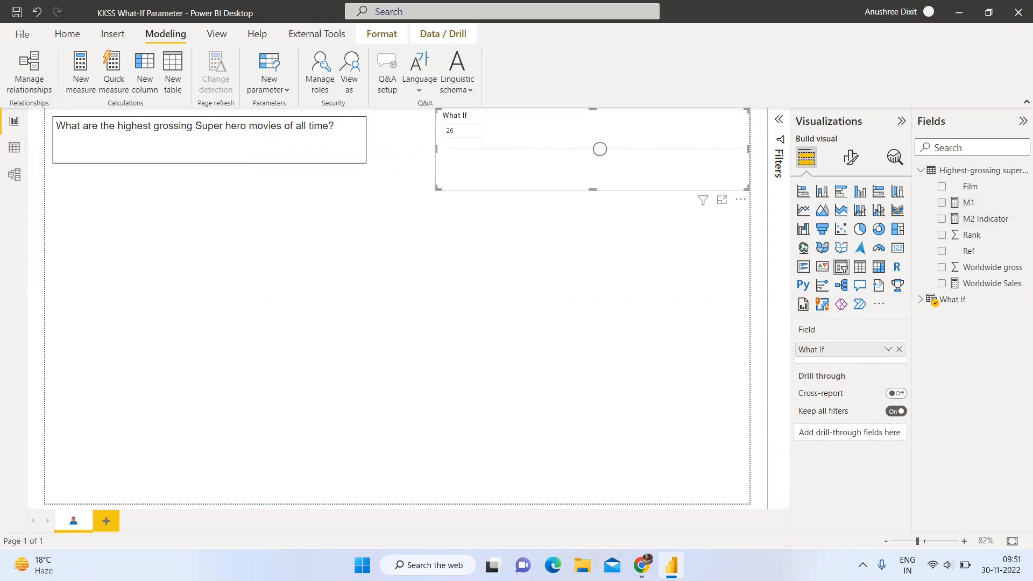
Switch to the browser to check the sample report's slicer, chart and table, and return to Power BI Desktop.
{"action": "key", "text": "alt+Tab"}
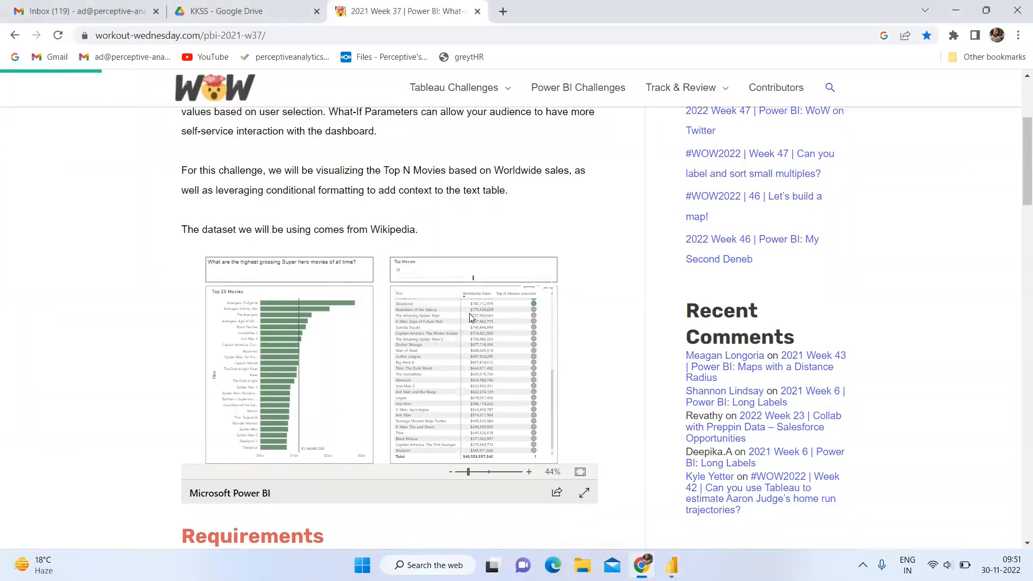
{"action": "scroll", "coordinate": [233, 305], "scroll_direction": "up", "scroll_amount": 1}
{"action": "scroll", "coordinate": [232, 306], "scroll_direction": "down", "scroll_amount": 1}
{"action": "key", "text": "alt+Tab"}
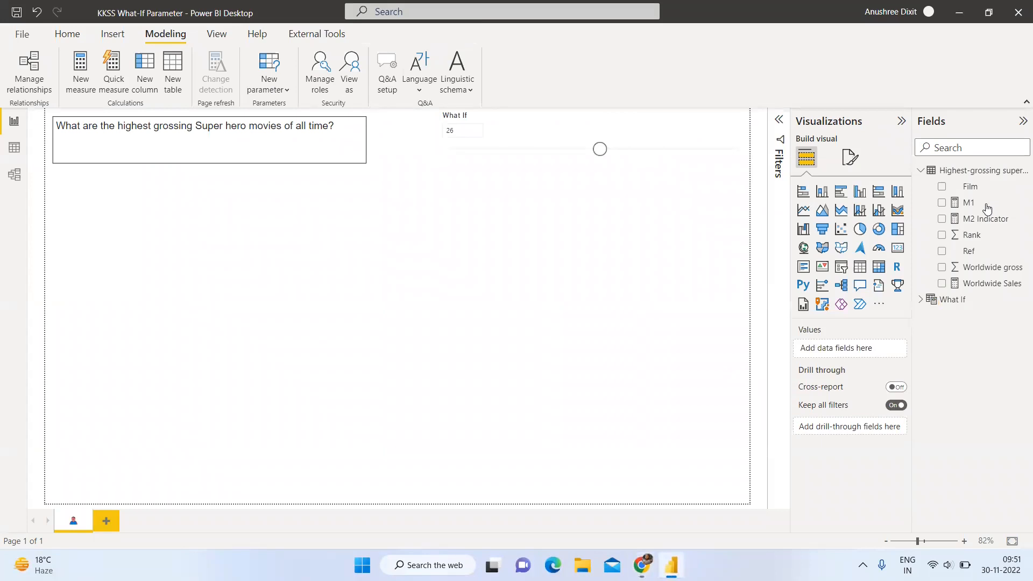
Review the M1 measure's formula in the superhero films table and close it without changes.
{"action": "left_click", "coordinate": [986, 208]}
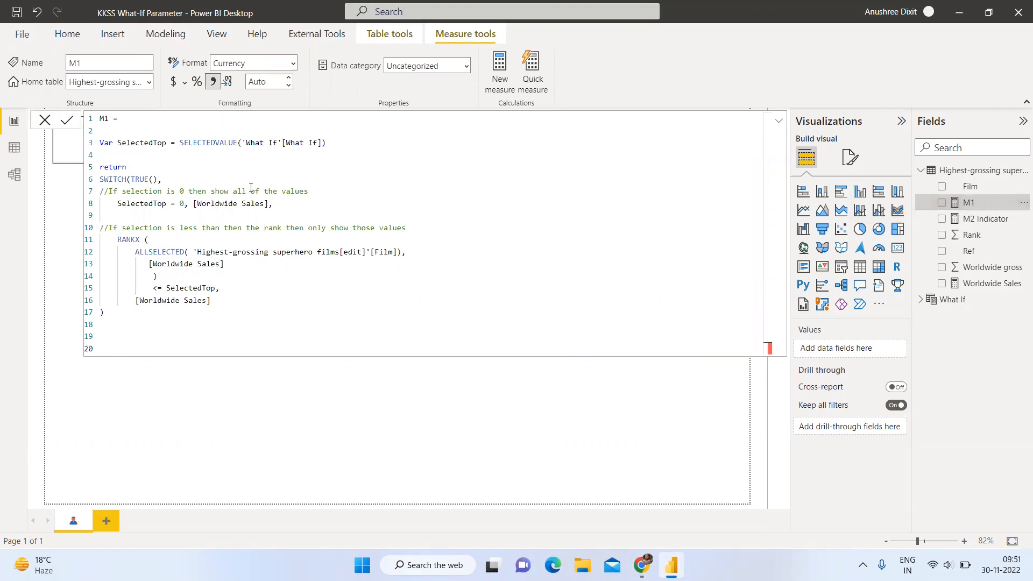
{"action": "left_click", "coordinate": [106, 119]}
{"action": "left_click", "coordinate": [110, 132]}
{"action": "left_click", "coordinate": [40, 123]}
Expand the What If table and inspect its What If Value measure and What If column.
{"action": "left_click", "coordinate": [972, 301]}
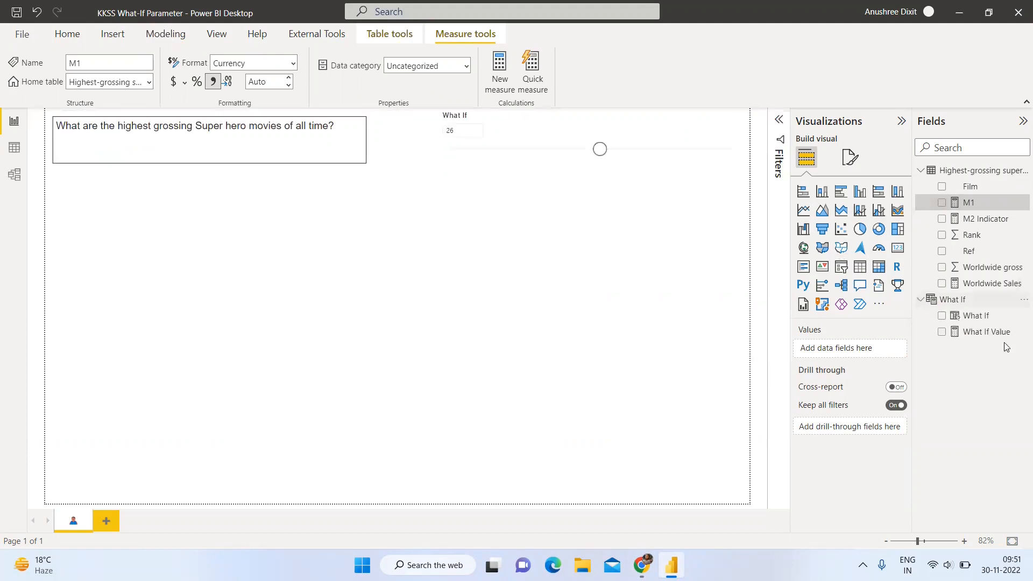
{"action": "left_click", "coordinate": [982, 333]}
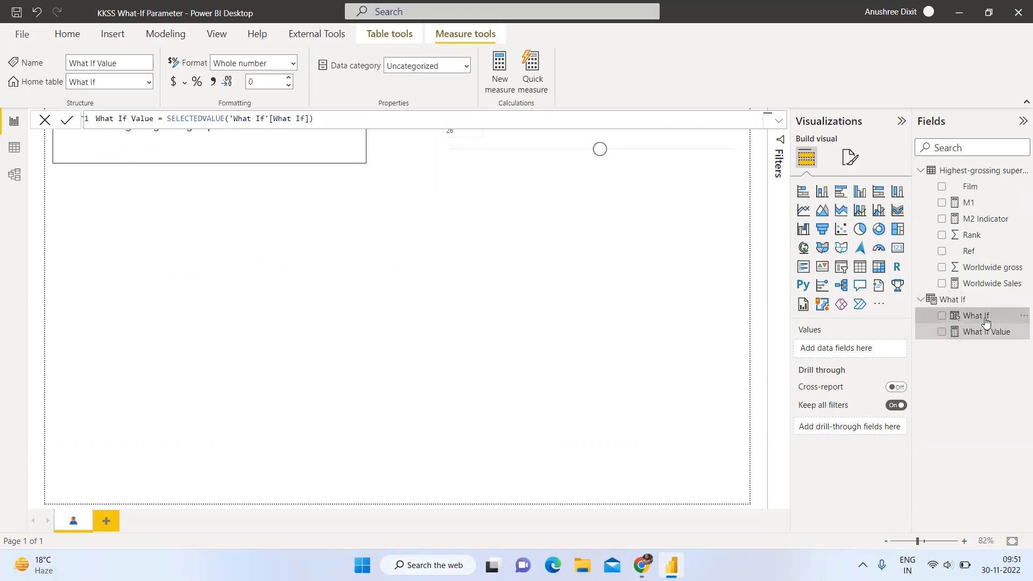
{"action": "left_click", "coordinate": [985, 318]}
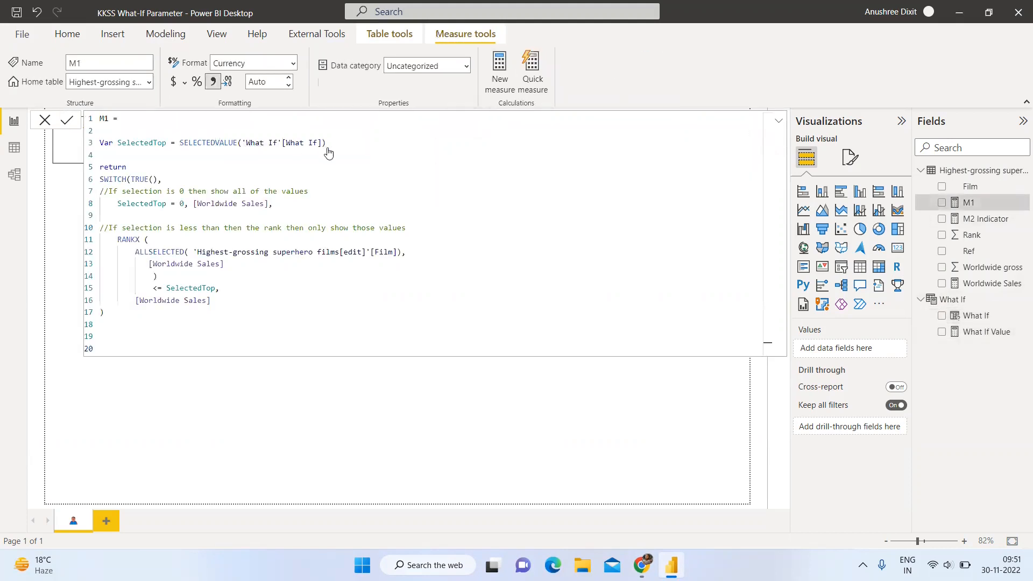
Inspect the SelectedTop variable in the M1 measure, close the formula and set the What If slicer to 16.
{"action": "left_click_drag", "start_coordinate": [328, 154], "coordinate": [224, 144]}
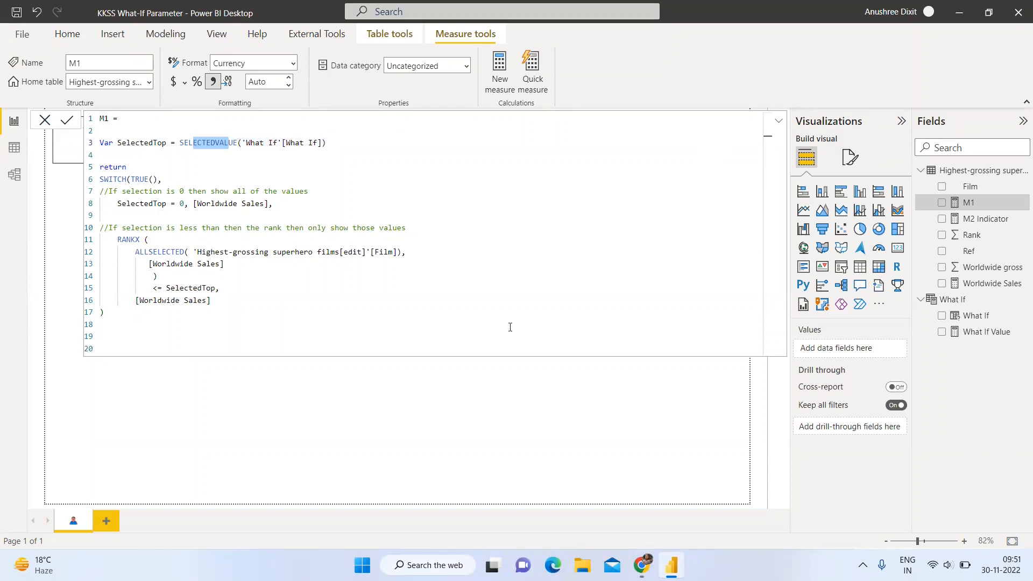
{"action": "left_click", "coordinate": [43, 120]}
{"action": "left_click", "coordinate": [971, 316]}
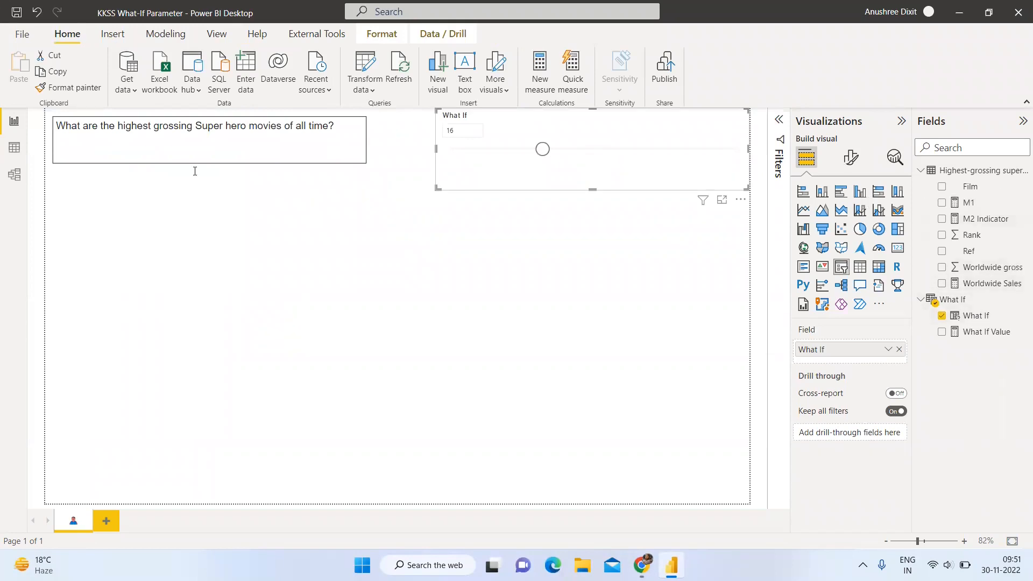
Read through M1's SelectedTop variable, its SWITCH case for 0 and its RANKX condition, and close the formula without changes.
{"action": "left_click_drag", "start_coordinate": [122, 143], "coordinate": [326, 142]}
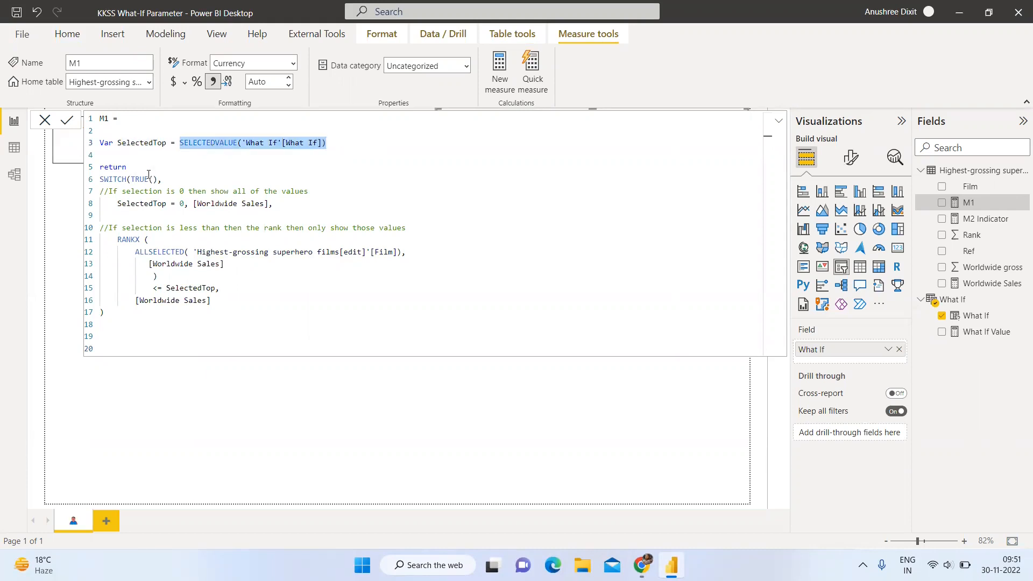
{"action": "left_click", "coordinate": [212, 143]}
{"action": "left_click", "coordinate": [119, 181]}
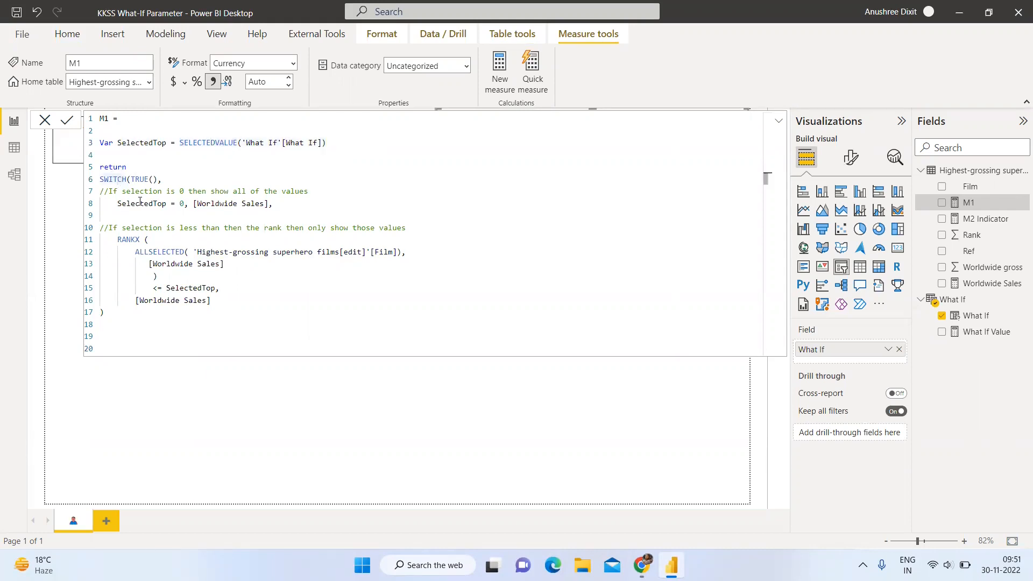
{"action": "left_click_drag", "start_coordinate": [118, 203], "coordinate": [180, 209]}
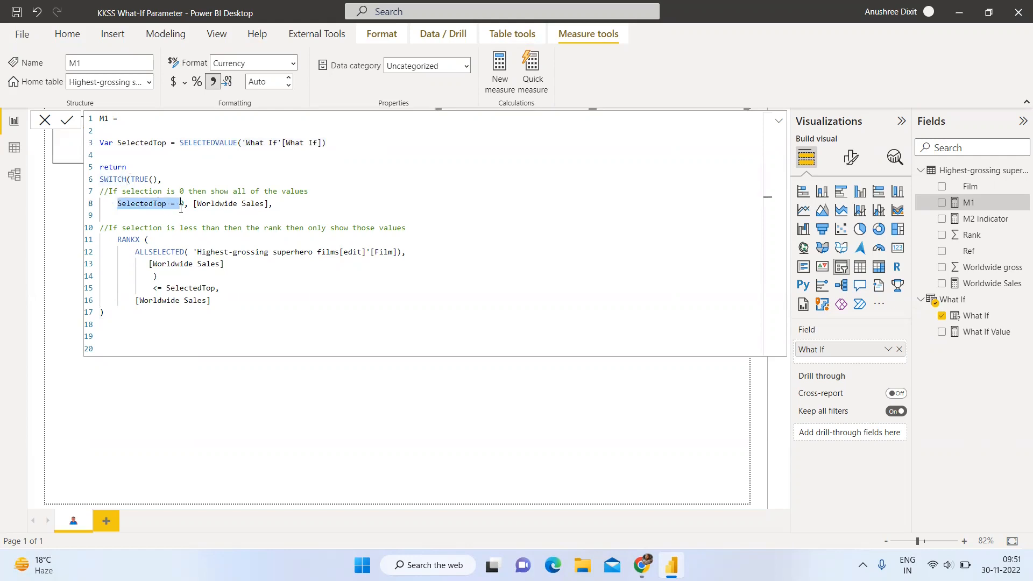
{"action": "left_click", "coordinate": [189, 210]}
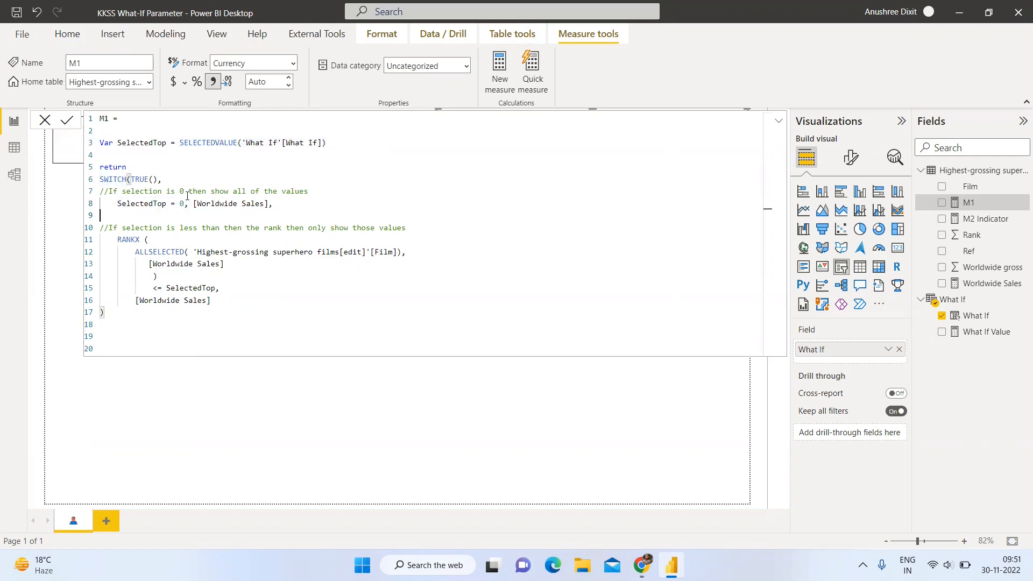
{"action": "left_click_drag", "start_coordinate": [189, 205], "coordinate": [291, 204]}
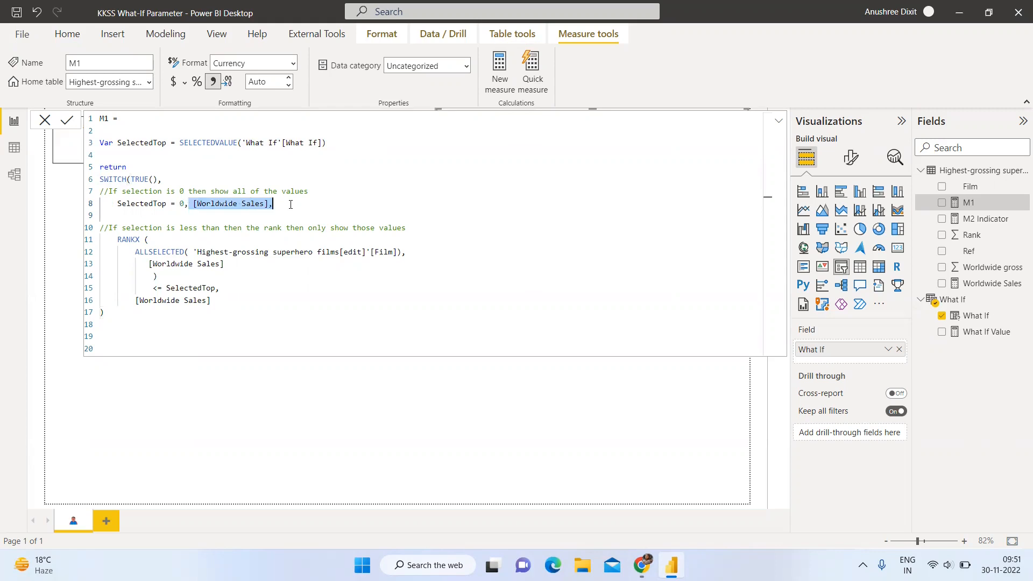
{"action": "left_click", "coordinate": [197, 205]}
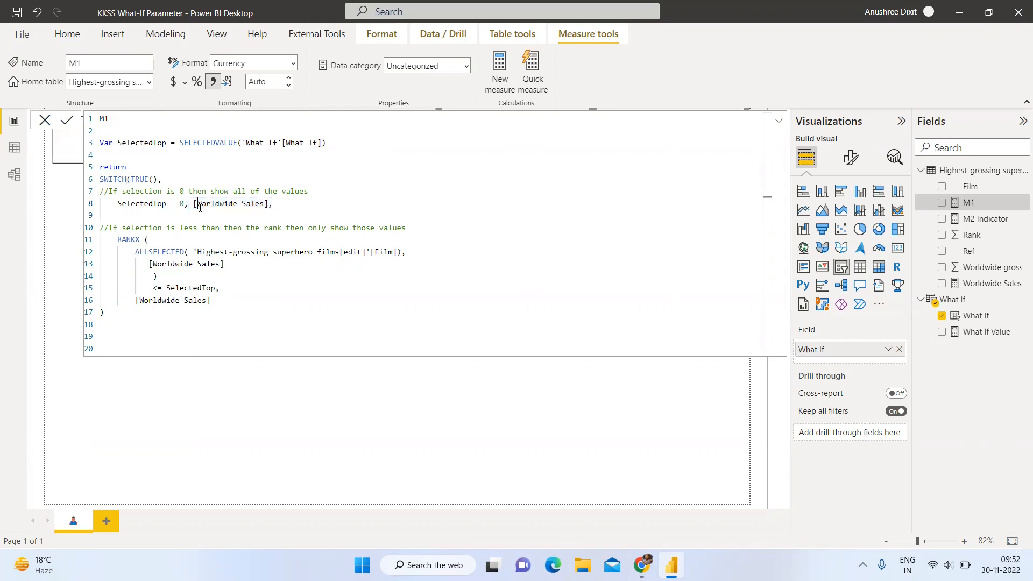
{"action": "left_click", "coordinate": [149, 242]}
{"action": "key", "text": "shift+Home"}
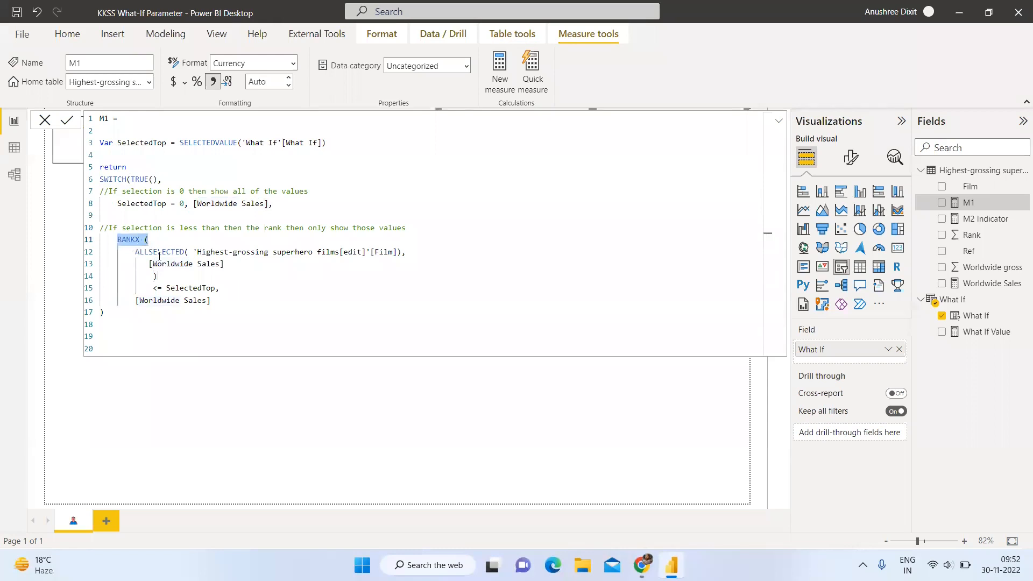
{"action": "left_click", "coordinate": [136, 253]}
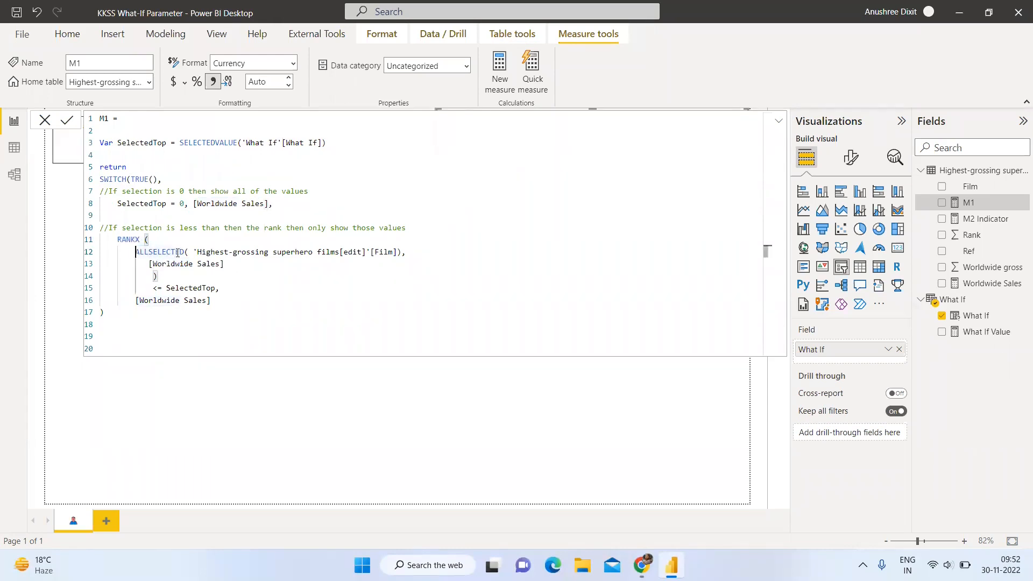
{"action": "left_click_drag", "start_coordinate": [166, 251], "coordinate": [152, 252]}
{"action": "left_click_drag", "start_coordinate": [379, 252], "coordinate": [183, 253]}
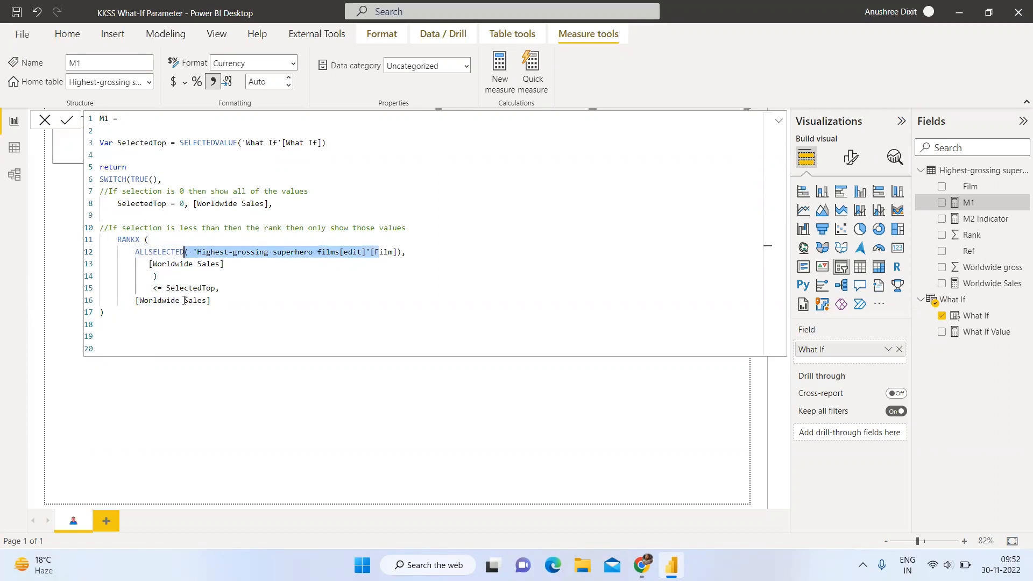
{"action": "left_click_drag", "start_coordinate": [219, 287], "coordinate": [136, 300]}
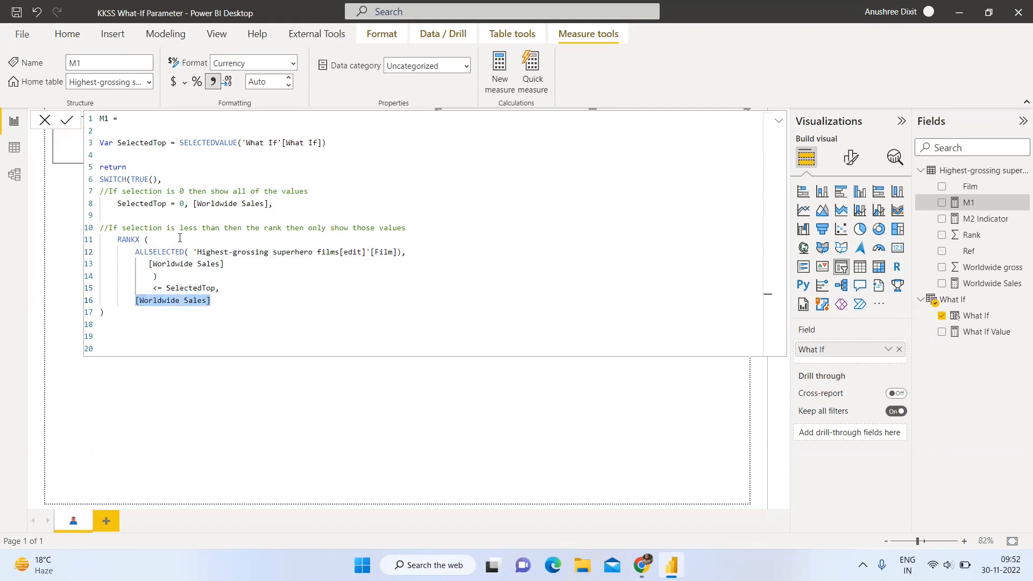
{"action": "left_click", "coordinate": [67, 123]}
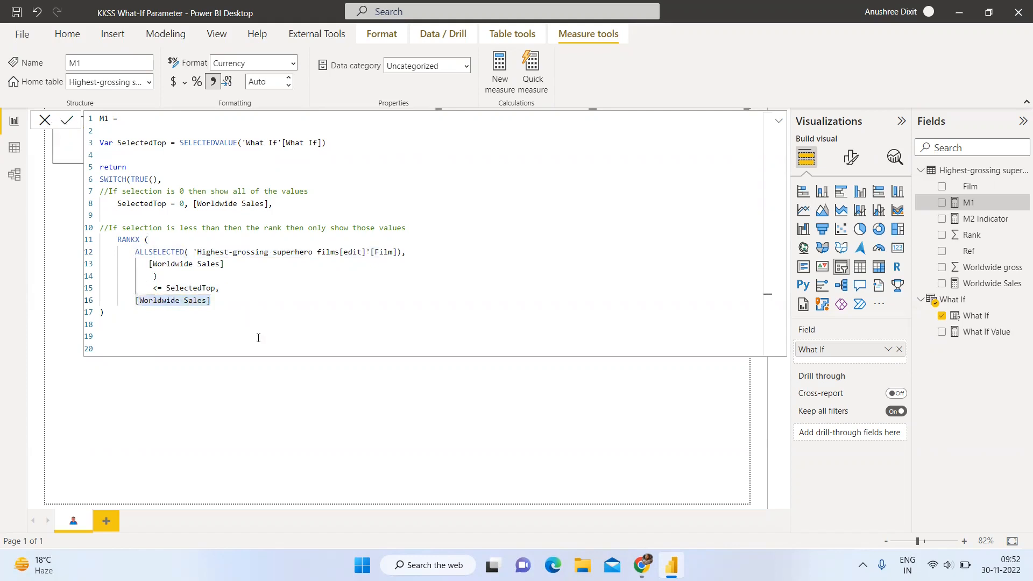
Add a stacked bar chart below the title with Film on the Y-axis and M1 on the X-axis.
{"action": "left_click", "coordinate": [252, 266]}
{"action": "left_click_drag", "start_coordinate": [801, 193], "coordinate": [210, 343]}
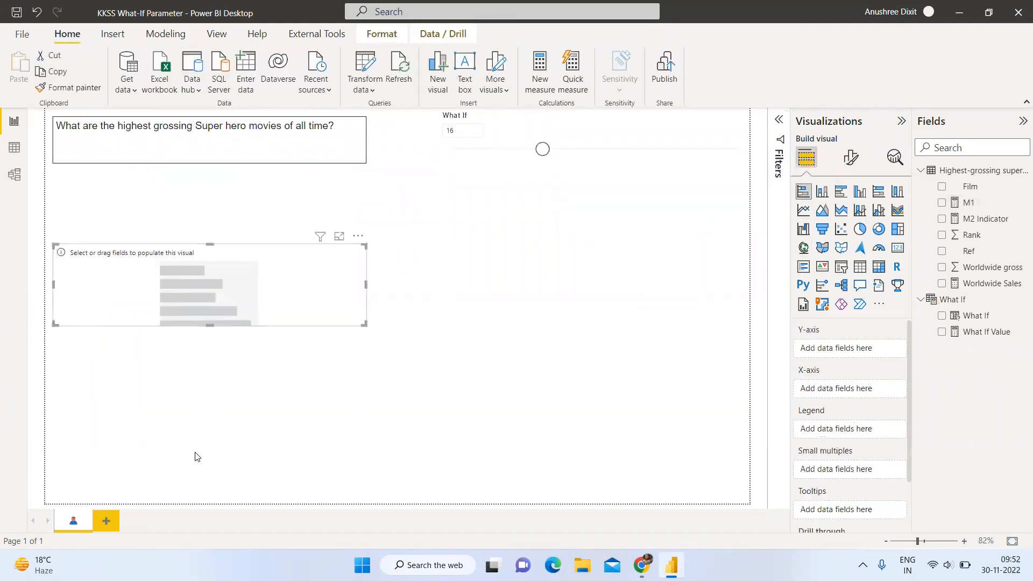
{"action": "left_click", "coordinate": [942, 187]}
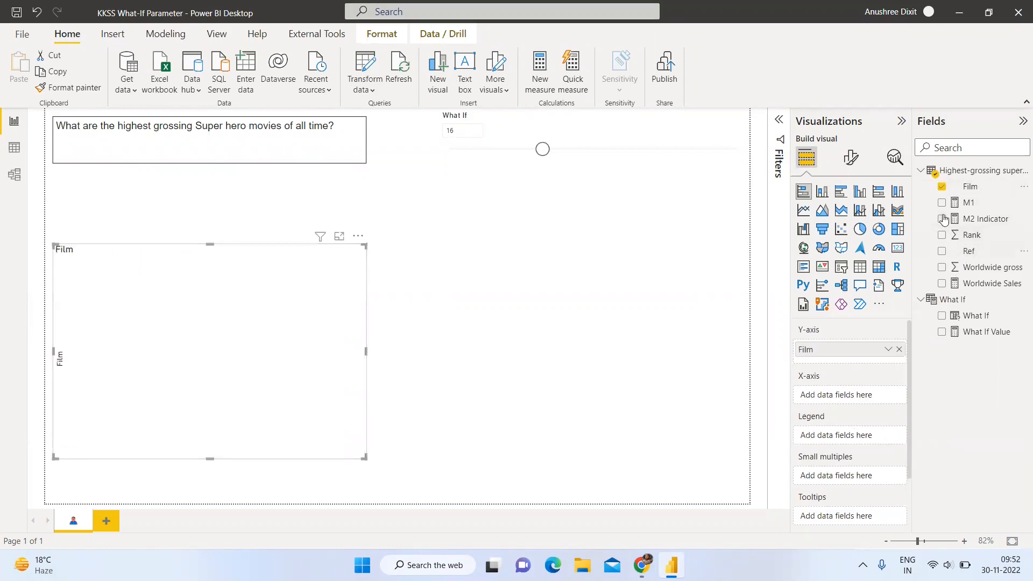
{"action": "left_click", "coordinate": [941, 203]}
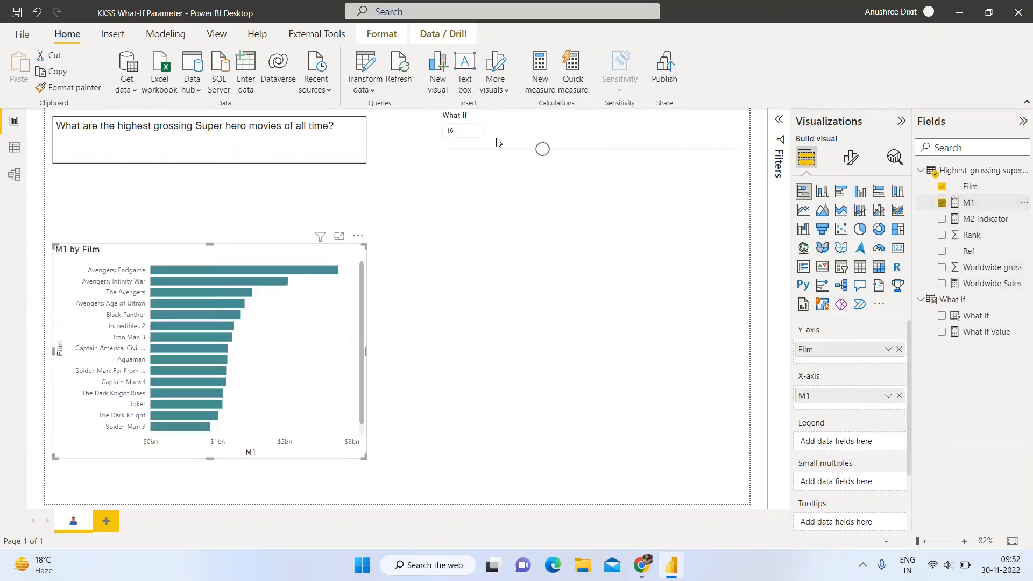
Set the What If slicer to 4, stretch the M1 by Film chart to the page's lower edge and shift it to the page margin.
{"action": "left_click_drag", "start_coordinate": [542, 149], "coordinate": [474, 150]}
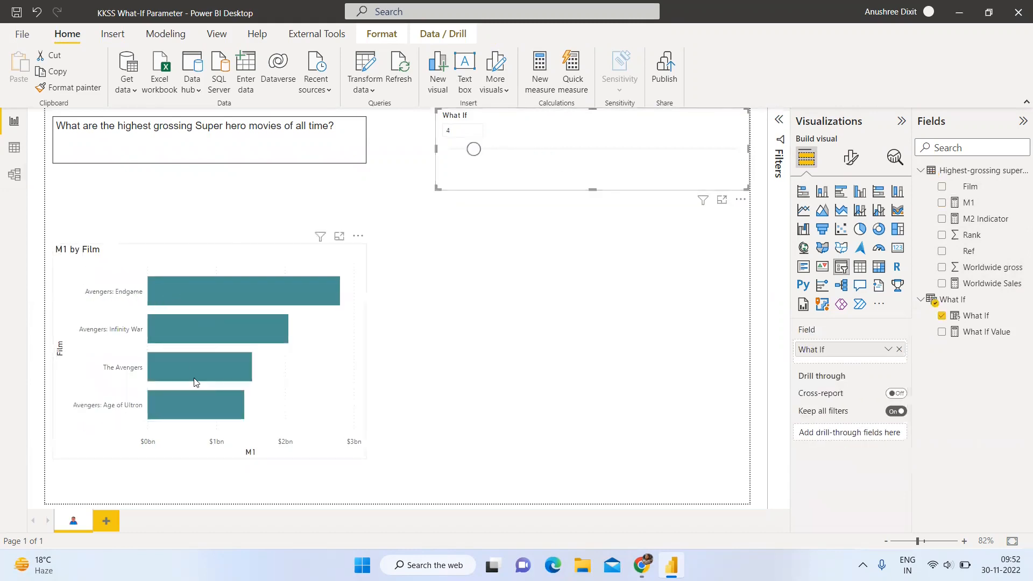
{"action": "left_click", "coordinate": [205, 422]}
{"action": "left_click_drag", "start_coordinate": [210, 461], "coordinate": [206, 503]}
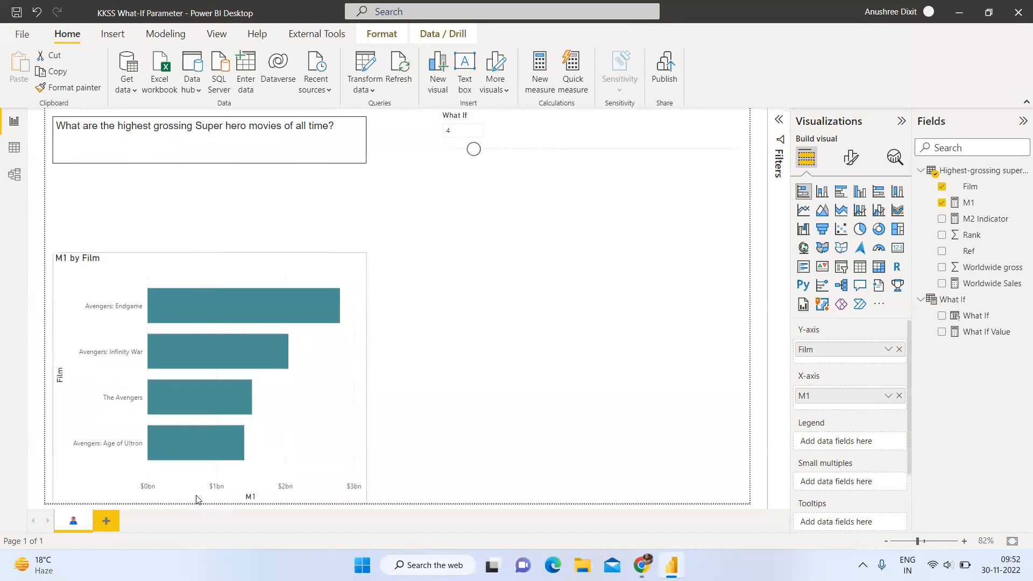
{"action": "left_click_drag", "start_coordinate": [208, 251], "coordinate": [210, 200]}
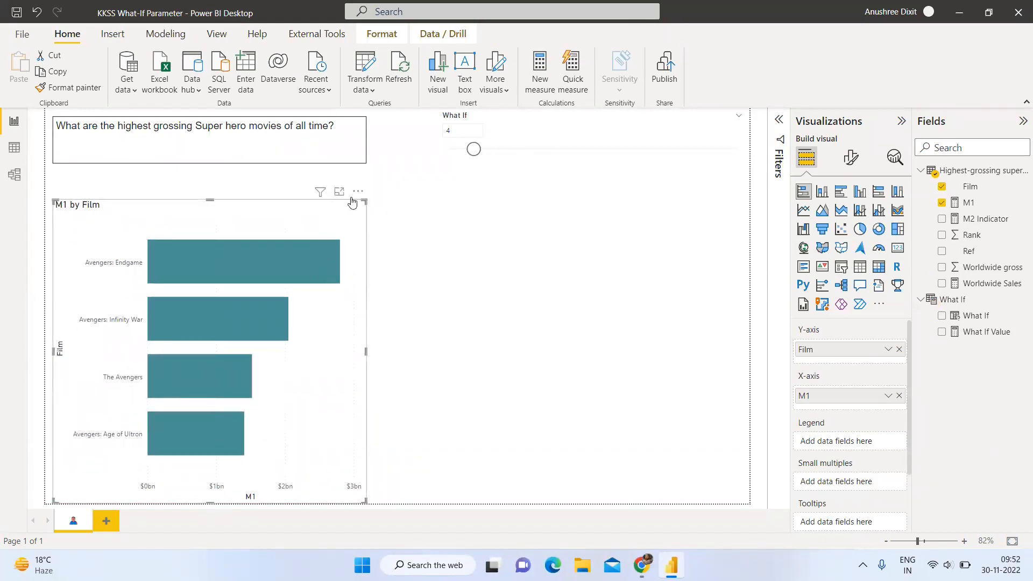
{"action": "left_click_drag", "start_coordinate": [352, 193], "coordinate": [480, 230]}
{"action": "left_click", "coordinate": [481, 234]}
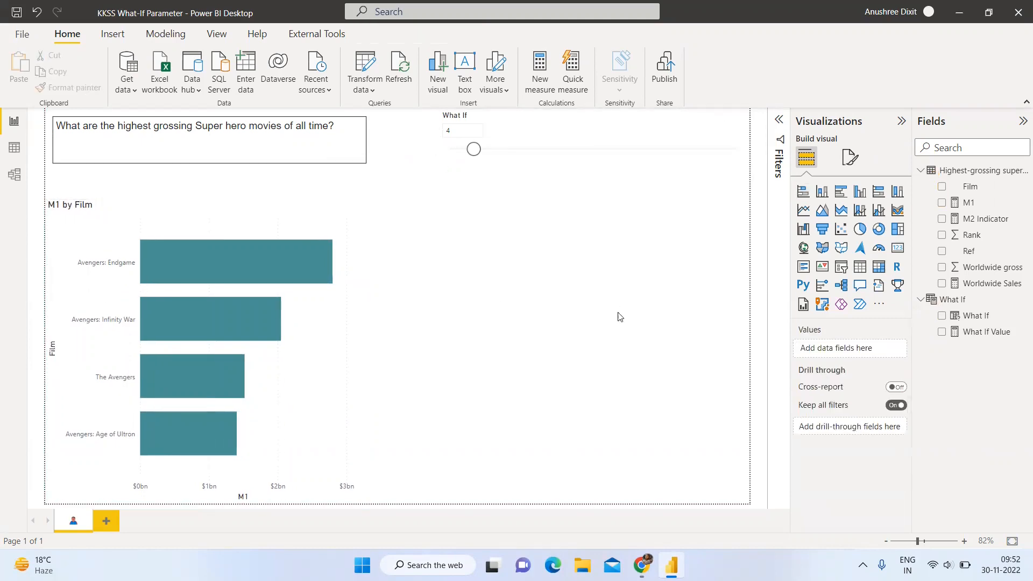
Add a table beside the bar chart with the Film and Worldwide Sales columns.
{"action": "left_click", "coordinate": [860, 266]}
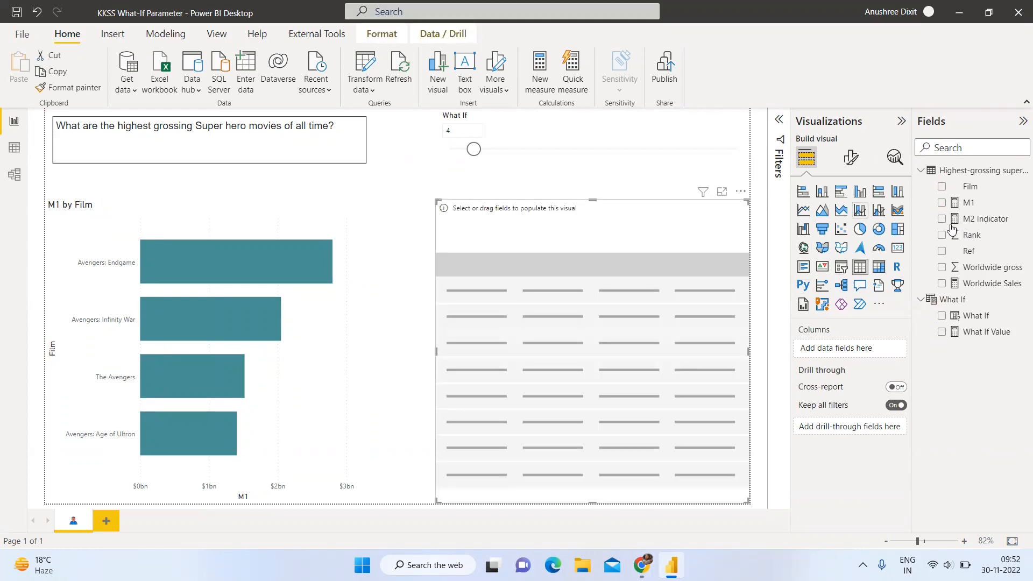
{"action": "left_click", "coordinate": [942, 284]}
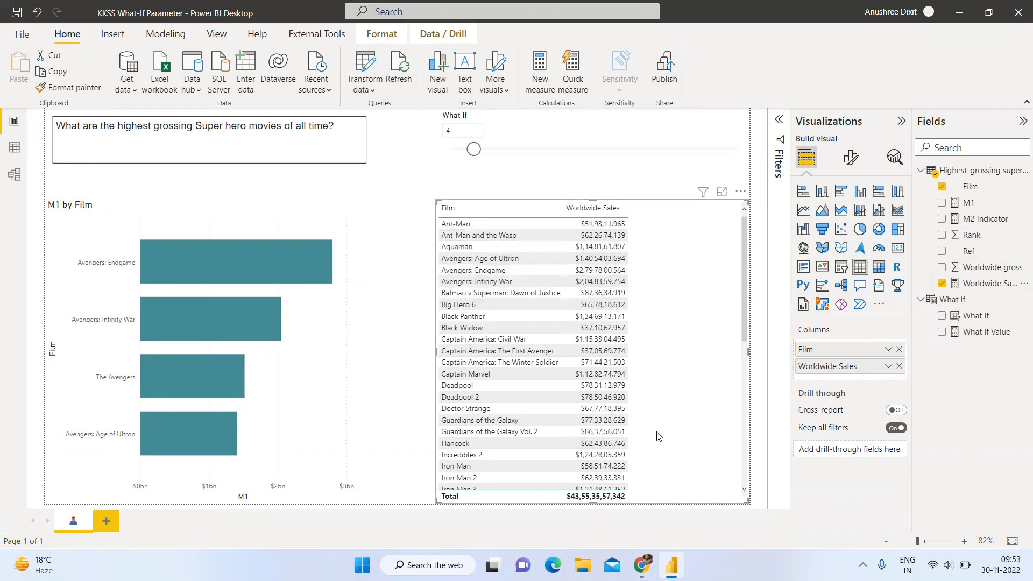
Examine the M2 Indicator measure's formula, including its RANKX condition and 1/0 results, and close it without changes.
{"action": "left_click", "coordinate": [982, 221]}
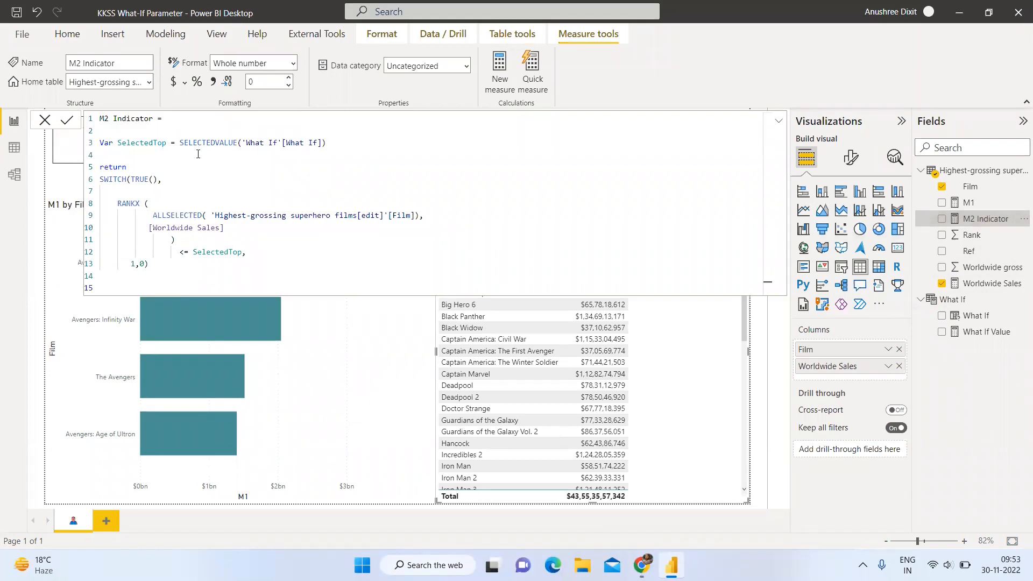
{"action": "left_click_drag", "start_coordinate": [150, 263], "coordinate": [118, 264]}
{"action": "left_click", "coordinate": [137, 276]}
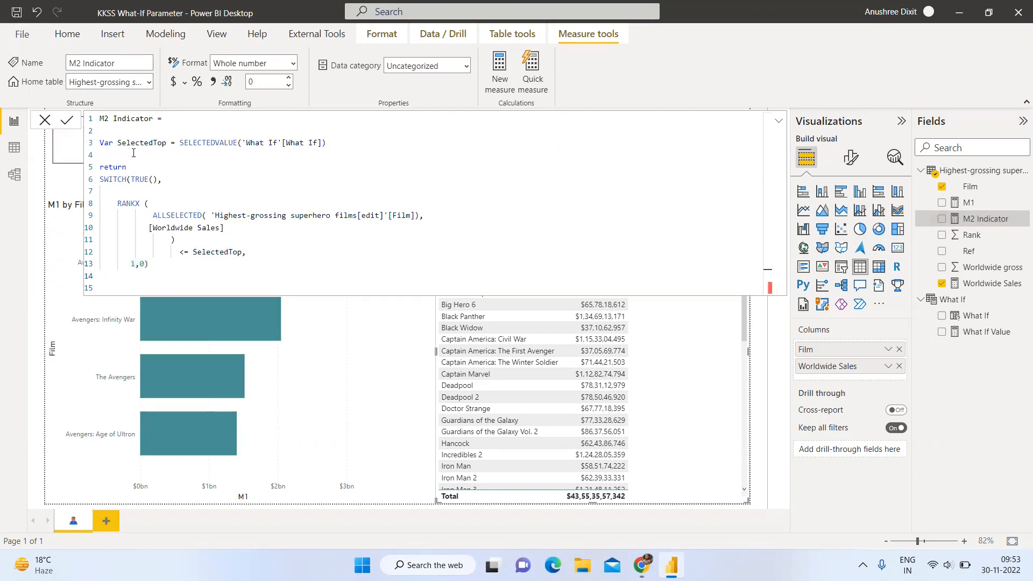
{"action": "triple_click", "coordinate": [216, 147]}
{"action": "left_click", "coordinate": [224, 151]}
{"action": "left_click", "coordinate": [112, 181]}
{"action": "left_click_drag", "start_coordinate": [245, 253], "coordinate": [128, 264]}
{"action": "left_click", "coordinate": [233, 253]}
{"action": "left_click", "coordinate": [141, 263]}
{"action": "left_click", "coordinate": [44, 120]}
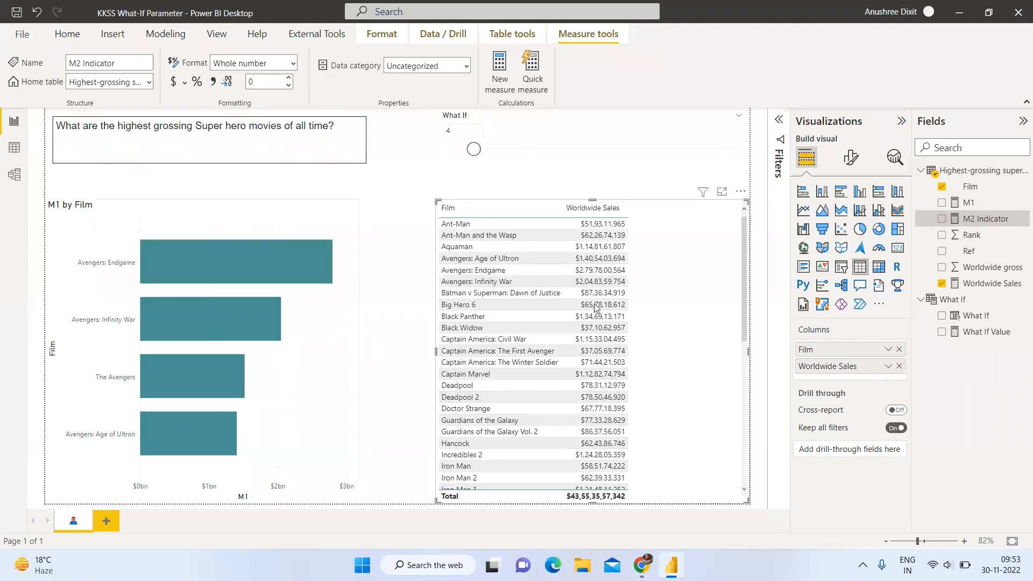
Add M2 Indicator to the films table and sort the table by Worldwide Sales in descending order.
{"action": "left_click", "coordinate": [945, 218]}
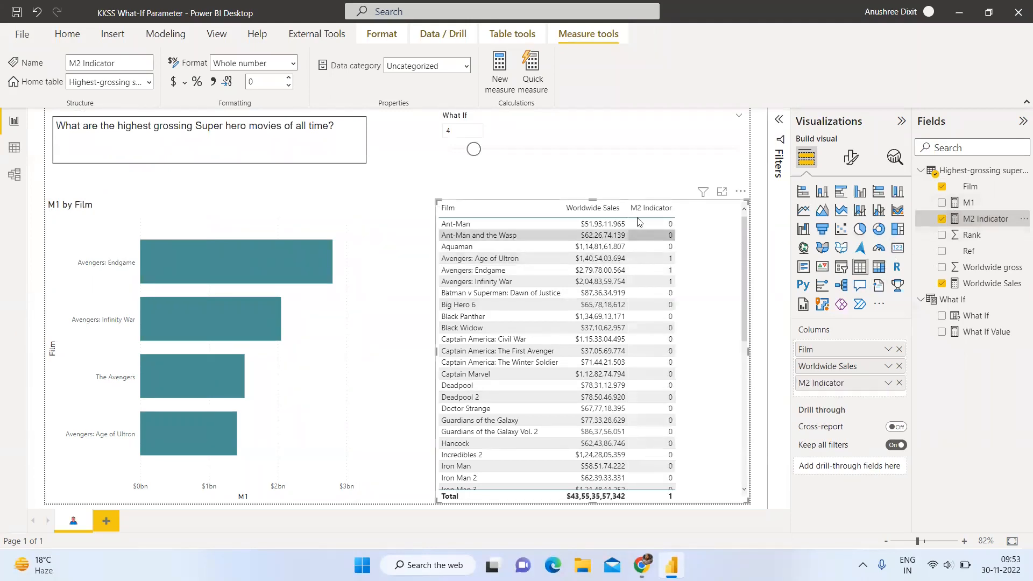
{"action": "left_click", "coordinate": [593, 208]}
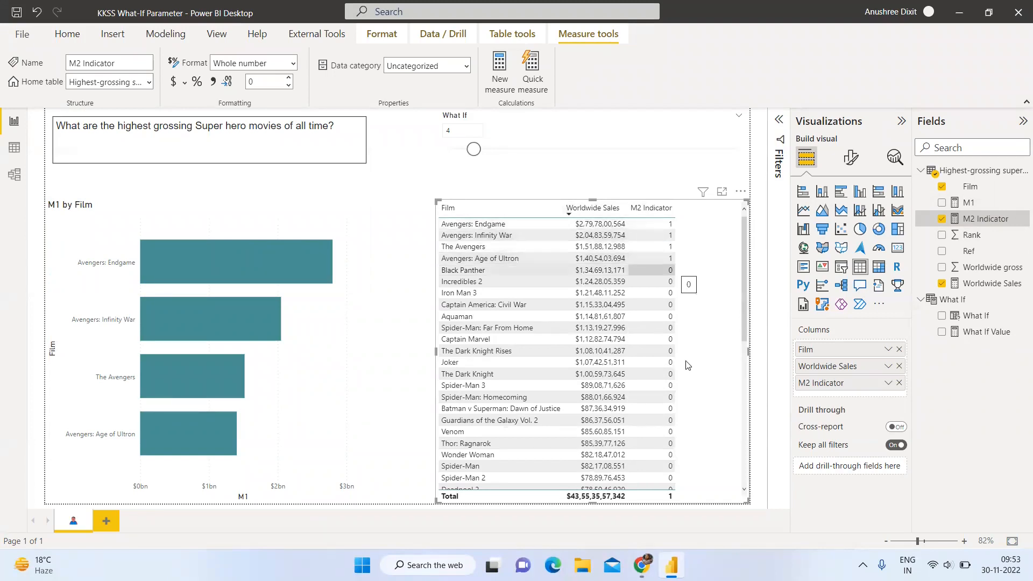
{"action": "scroll", "coordinate": [687, 366], "scroll_direction": "down", "scroll_amount": 5}
{"action": "scroll", "coordinate": [683, 383], "scroll_direction": "up", "scroll_amount": 5}
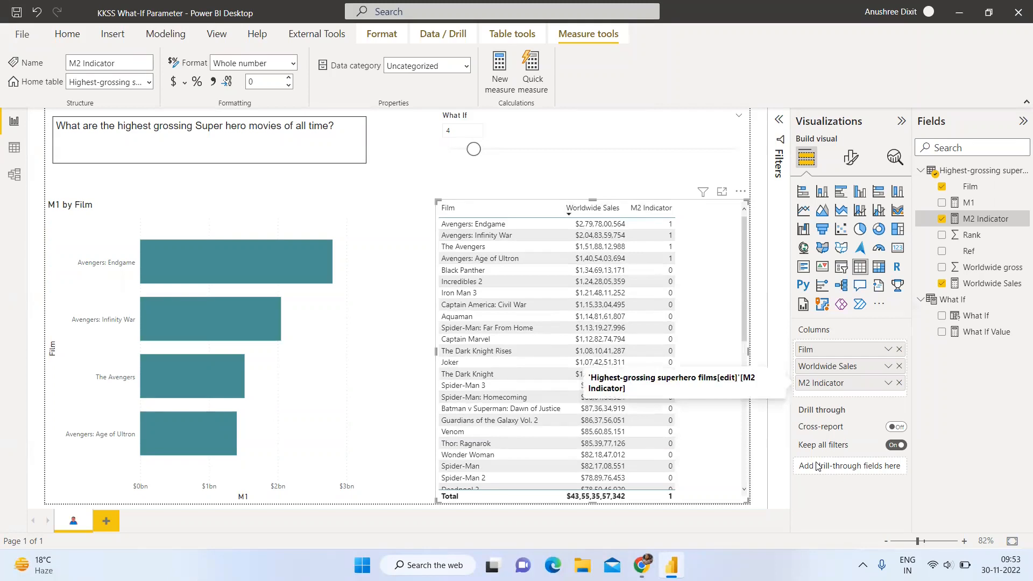
Open icon conditional formatting for the M2 Indicator column and remove the 67 to 100 percent rule.
{"action": "left_click", "coordinate": [887, 382]}
{"action": "mouse_move", "coordinate": [947, 450]}
{"action": "left_click", "coordinate": [807, 504]}
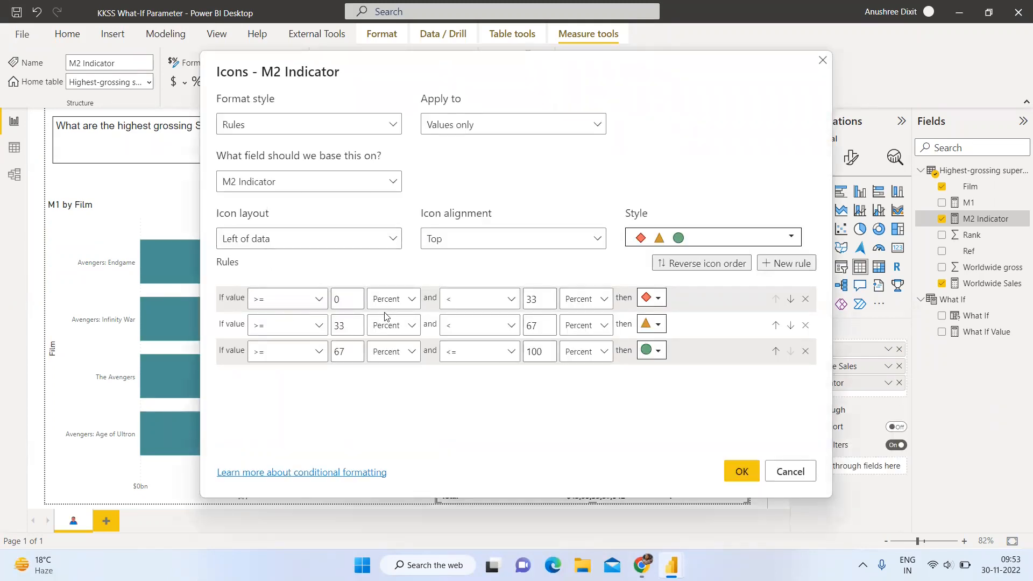
{"action": "left_click", "coordinate": [805, 351]}
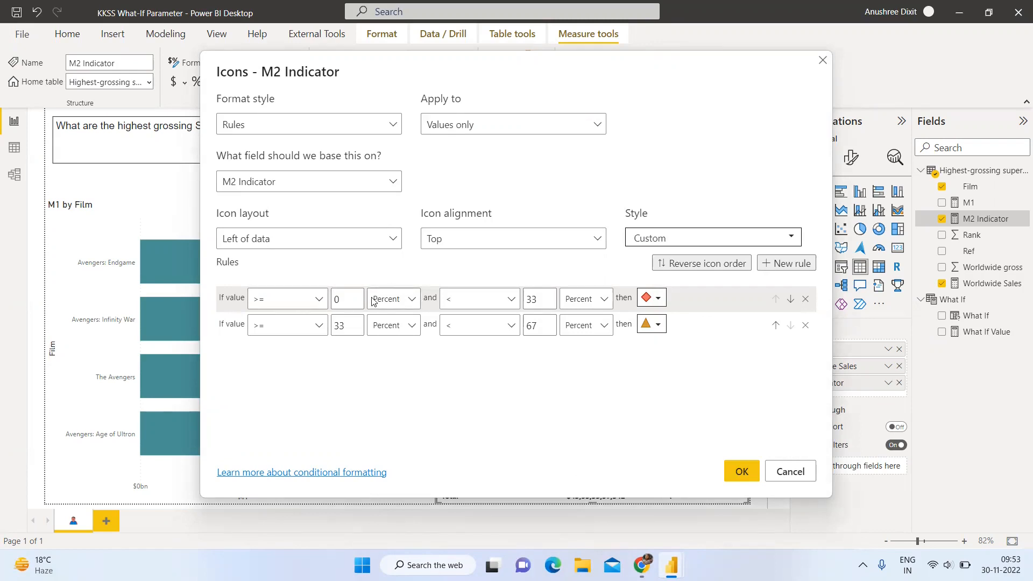
Set the first icon rule to show a green circle when the value equals the number 1.
{"action": "left_click", "coordinate": [387, 299]}
{"action": "left_click", "coordinate": [385, 322]}
{"action": "left_click", "coordinate": [285, 299]}
{"action": "left_click", "coordinate": [278, 366]}
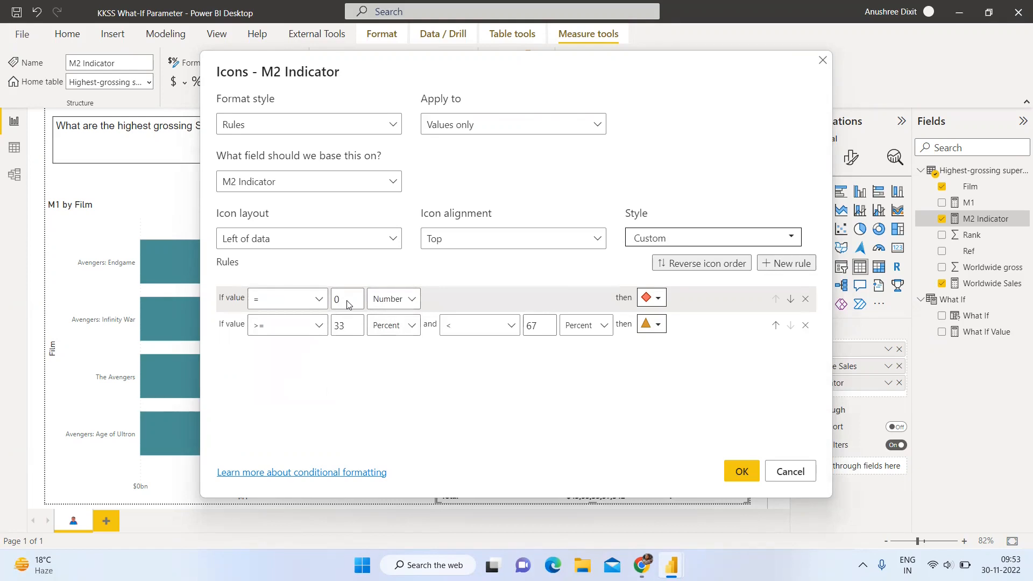
{"action": "key", "text": "BackSpace"}
{"action": "type", "text": "1"}
{"action": "left_click", "coordinate": [658, 299]}
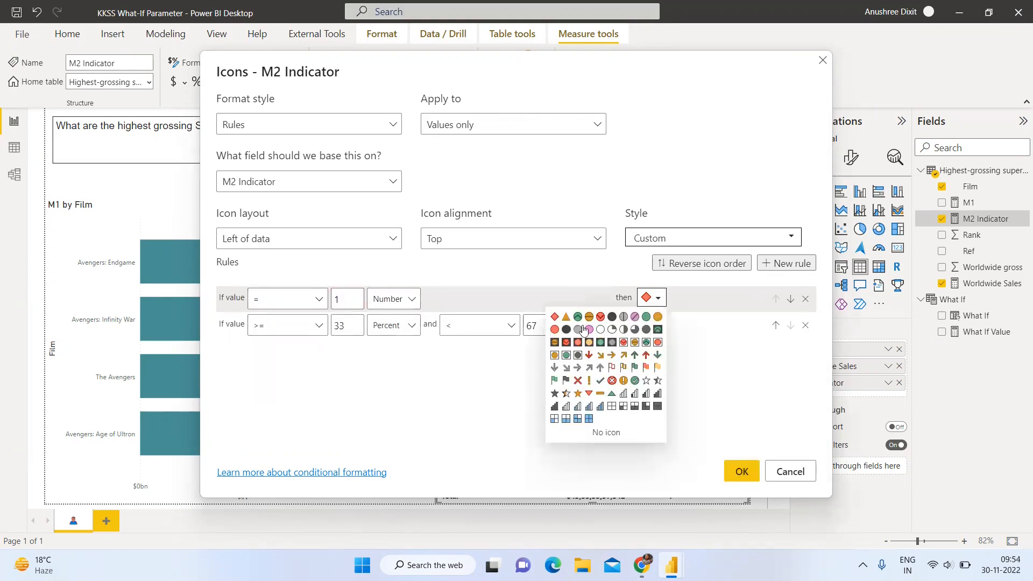
{"action": "left_click", "coordinate": [646, 317]}
Set the second icon rule to show a grey circle when the value equals the number 0, and apply the icon rules.
{"action": "left_click", "coordinate": [344, 326]}
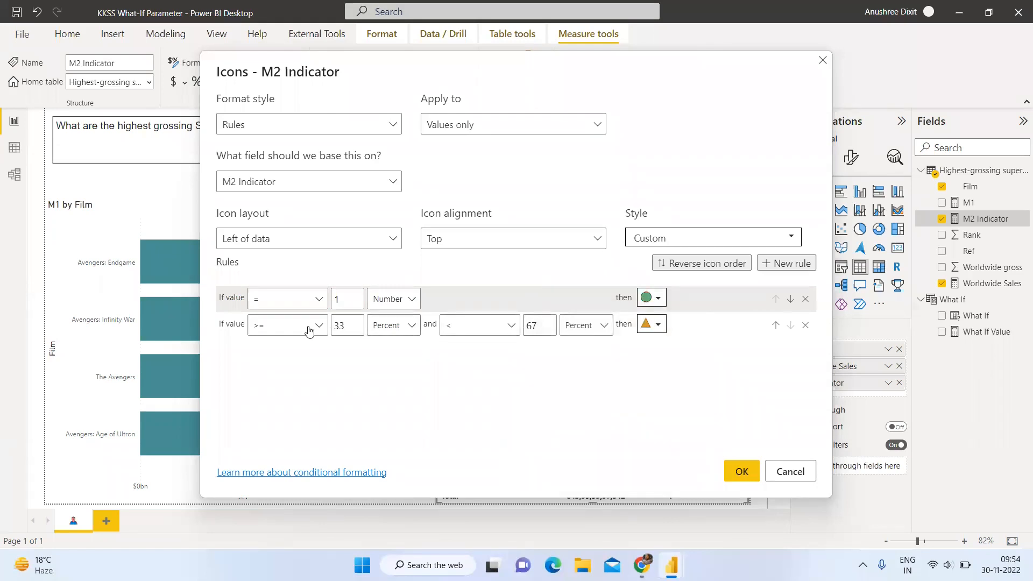
{"action": "left_click", "coordinate": [288, 325]}
{"action": "left_click", "coordinate": [290, 386]}
{"action": "double_click", "coordinate": [339, 325]}
{"action": "type", "text": "0"}
{"action": "left_click", "coordinate": [405, 326]}
{"action": "left_click", "coordinate": [393, 347]}
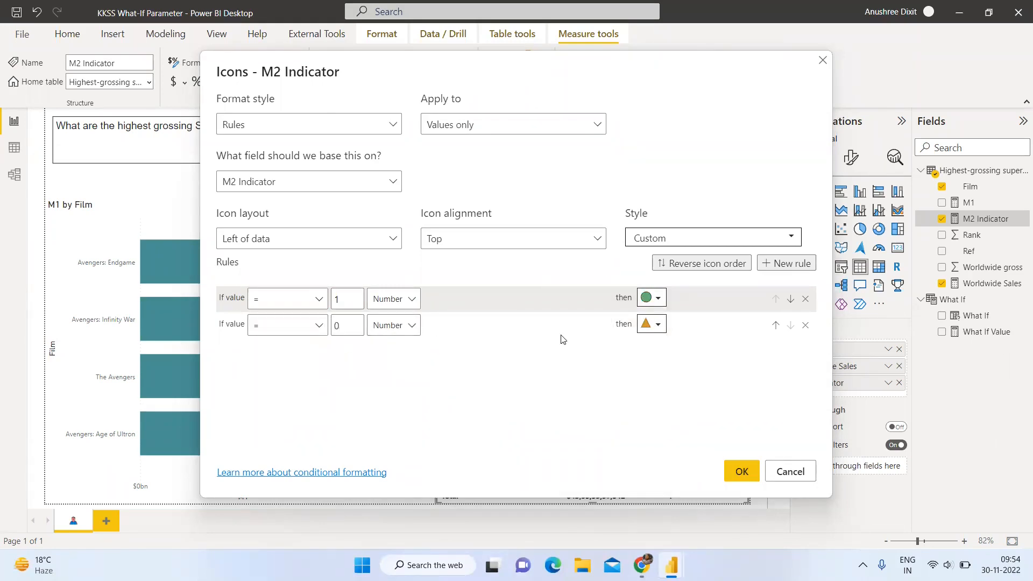
{"action": "left_click", "coordinate": [658, 325]}
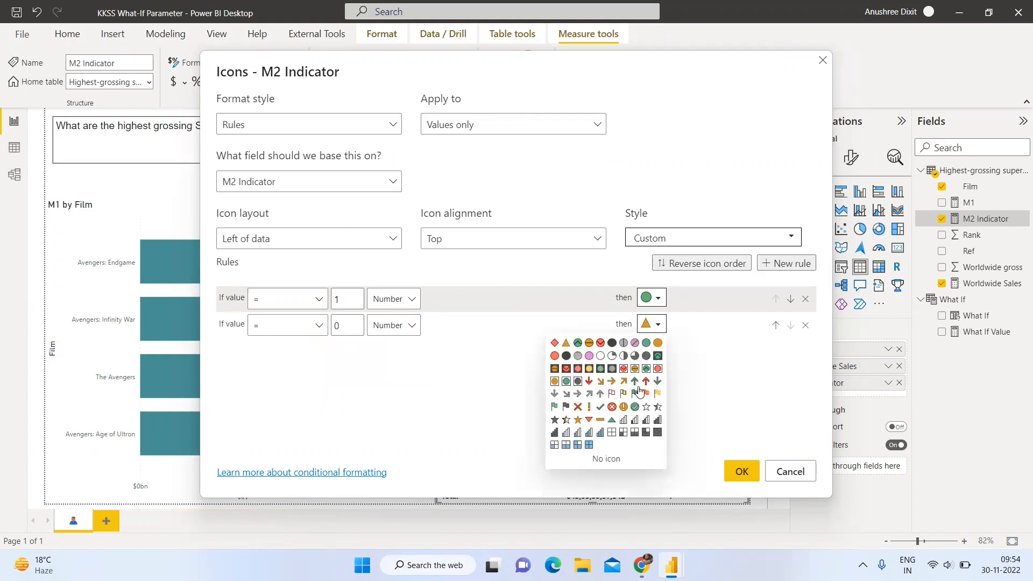
{"action": "left_click", "coordinate": [577, 356]}
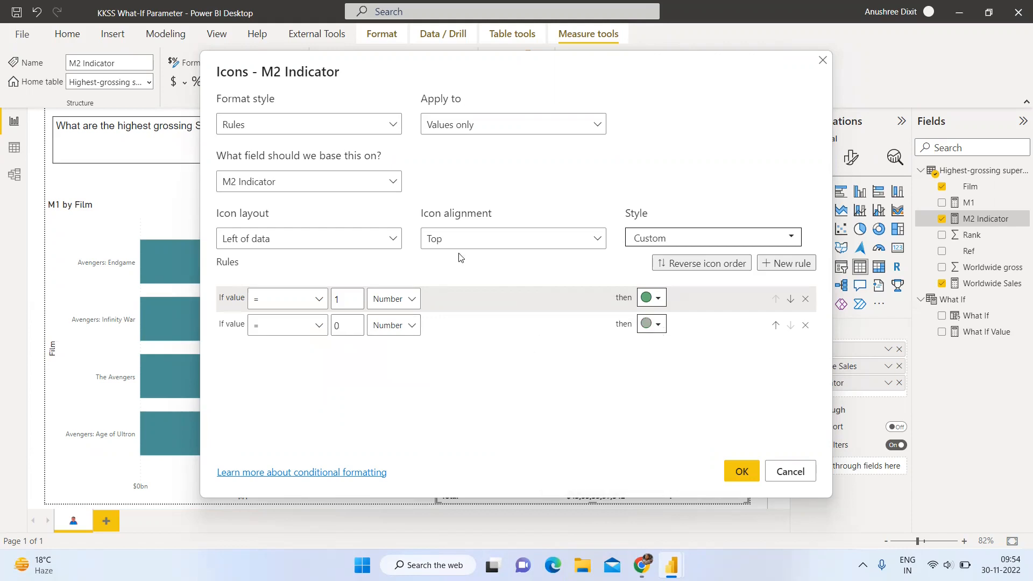
{"action": "left_click", "coordinate": [512, 239]}
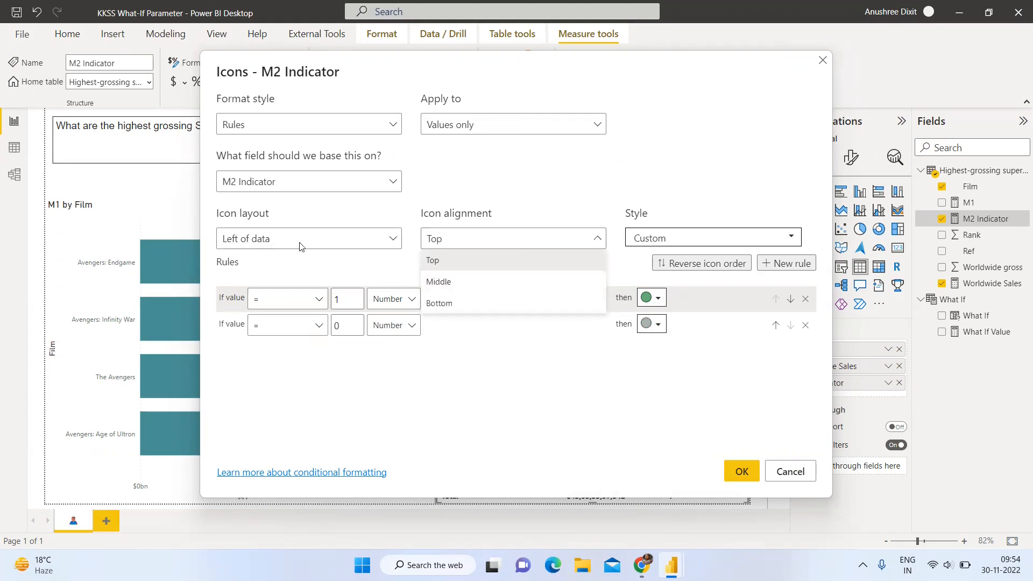
{"action": "left_click", "coordinate": [295, 244]}
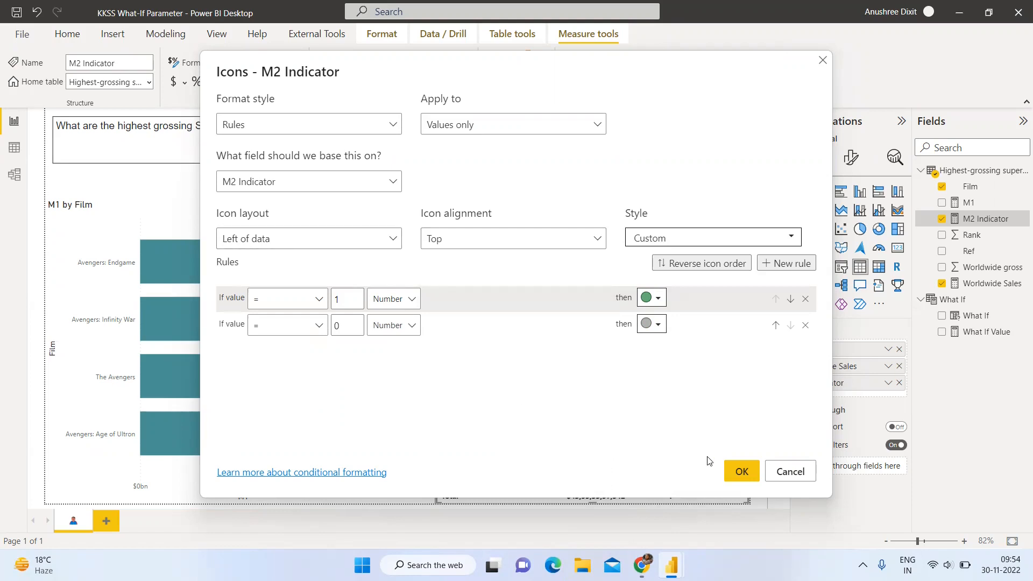
{"action": "left_click", "coordinate": [735, 470]}
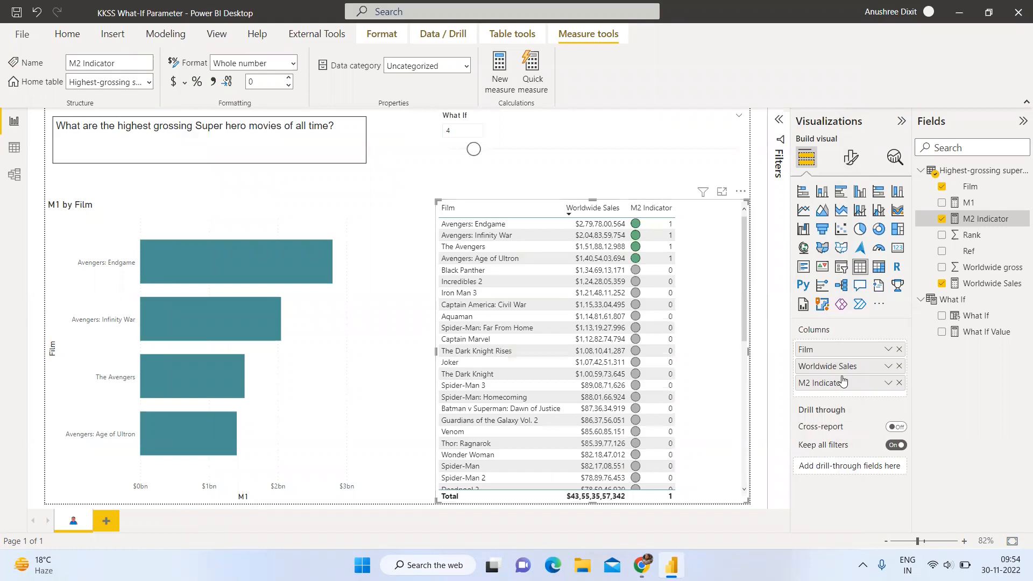
Change the M2 Indicator column's conditional formatting icon layout to Icon only and apply it.
{"action": "left_click", "coordinate": [888, 382]}
{"action": "mouse_move", "coordinate": [939, 453]}
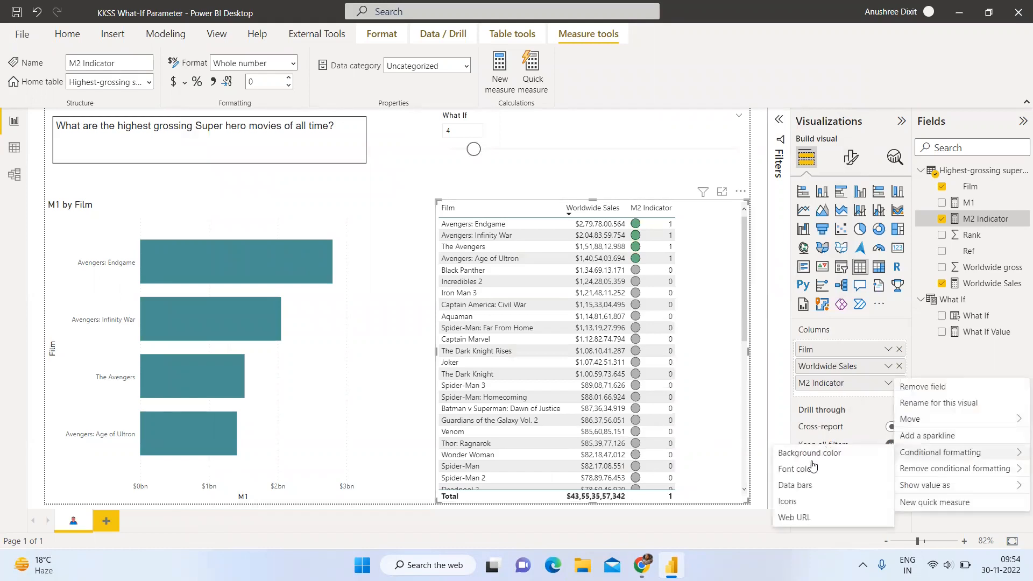
{"action": "left_click", "coordinate": [787, 501]}
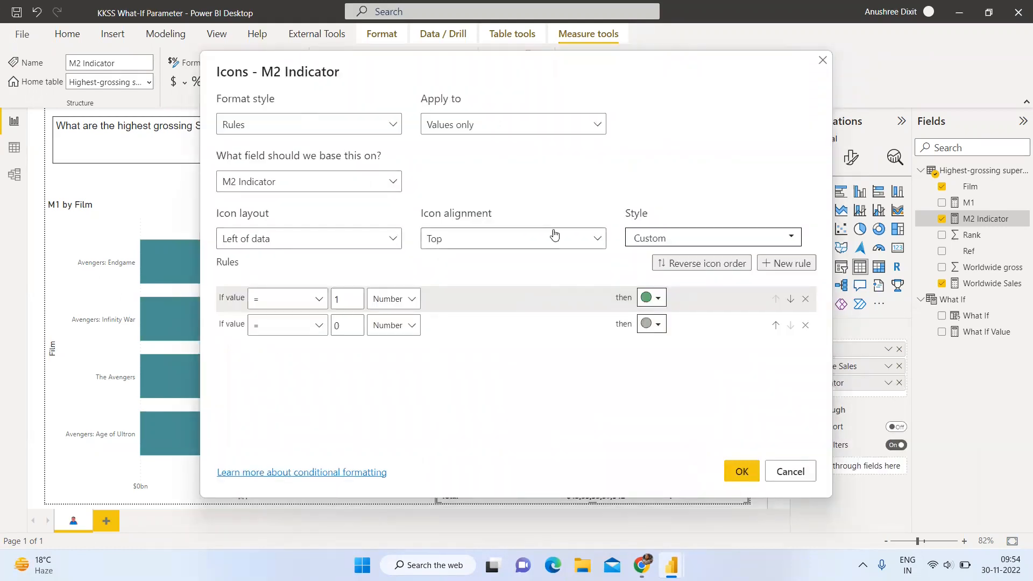
{"action": "left_click", "coordinate": [477, 128]}
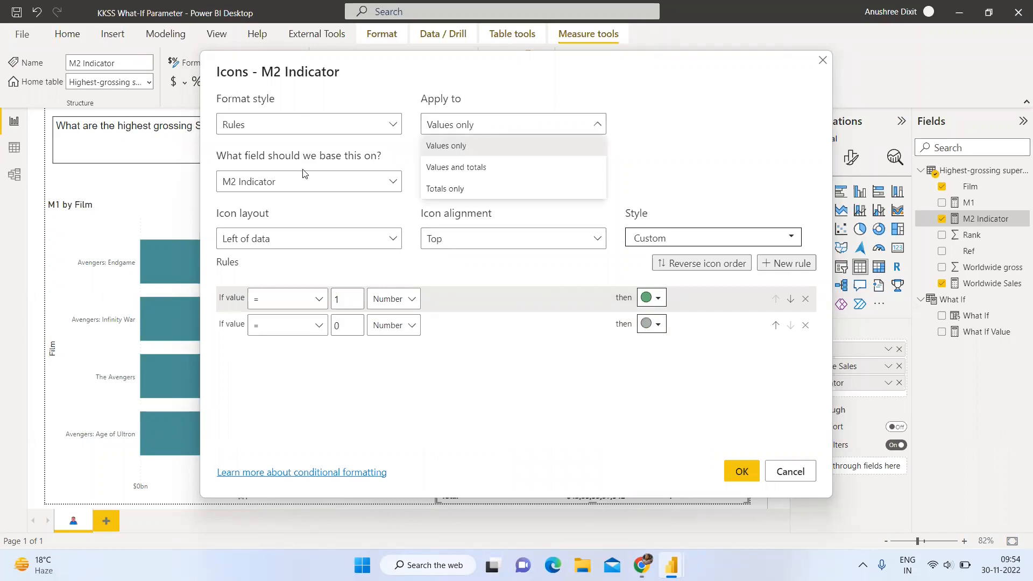
{"action": "left_click", "coordinate": [278, 239]}
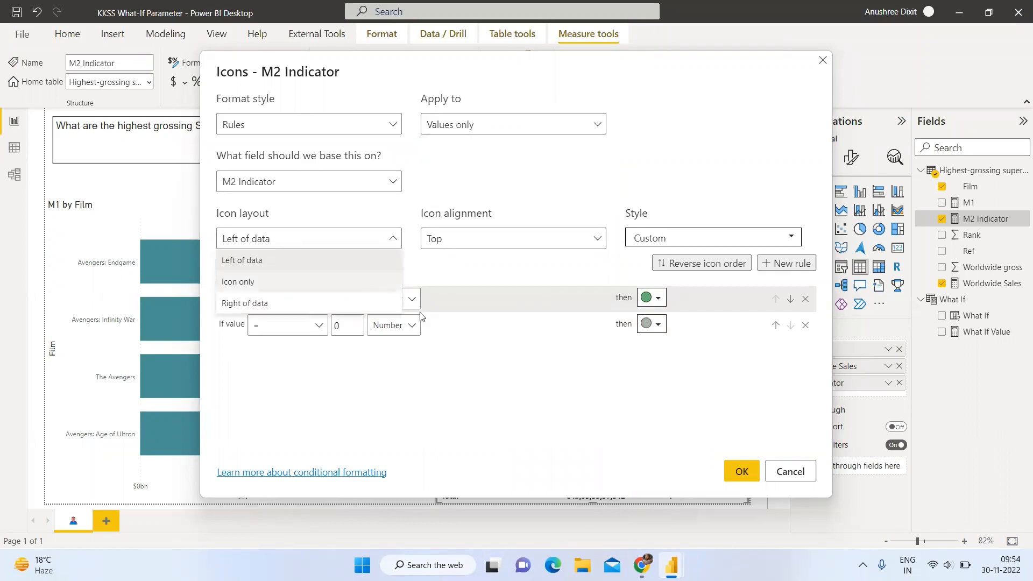
{"action": "left_click", "coordinate": [336, 281]}
{"action": "left_click", "coordinate": [729, 477]}
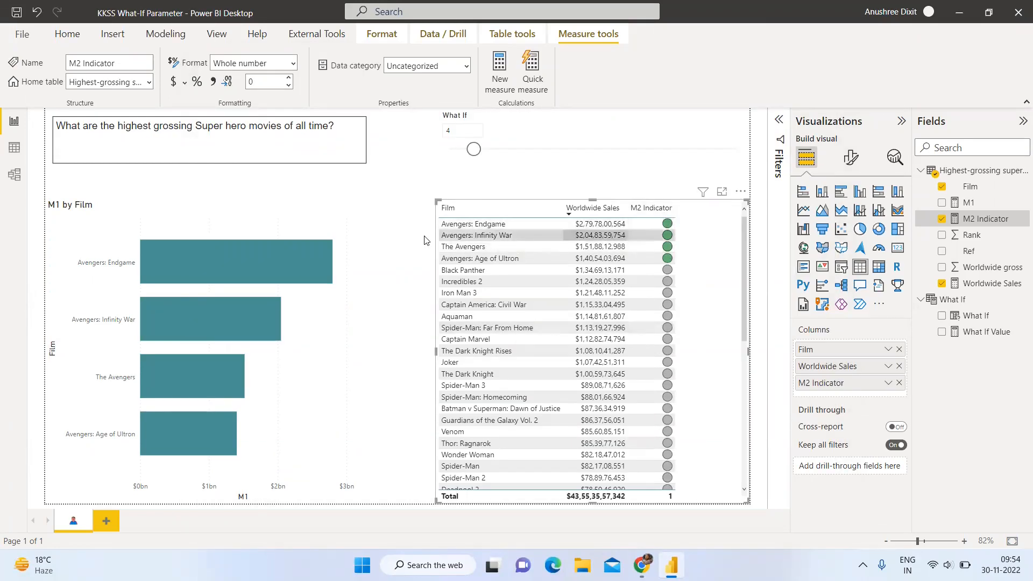
Set the What If slicer to 7 and check the films table's icons against the chart.
{"action": "left_click_drag", "start_coordinate": [479, 160], "coordinate": [496, 159]}
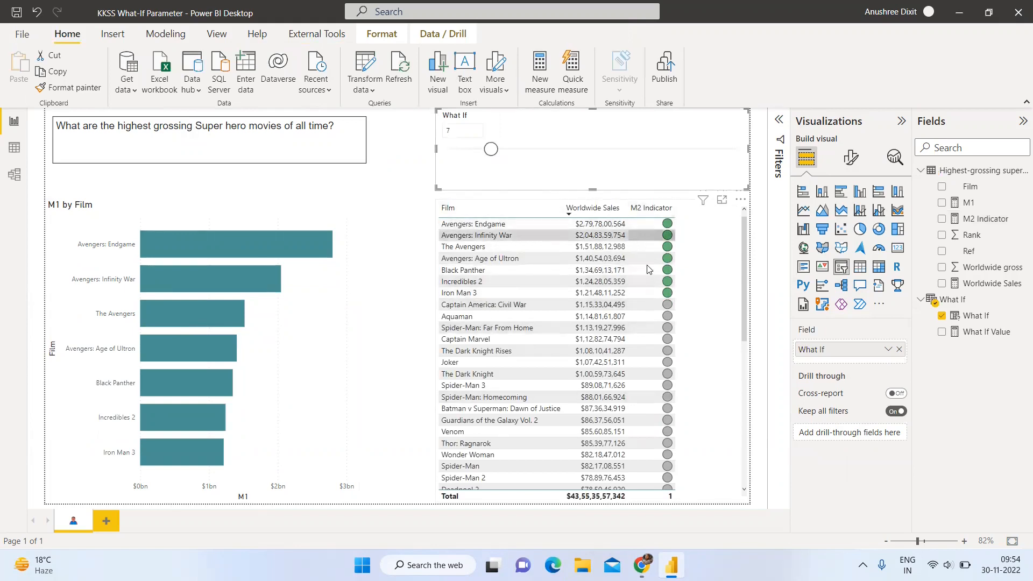
{"action": "scroll", "coordinate": [645, 272], "scroll_direction": "down", "scroll_amount": 10}
{"action": "scroll", "coordinate": [634, 305], "scroll_direction": "up", "scroll_amount": 10}
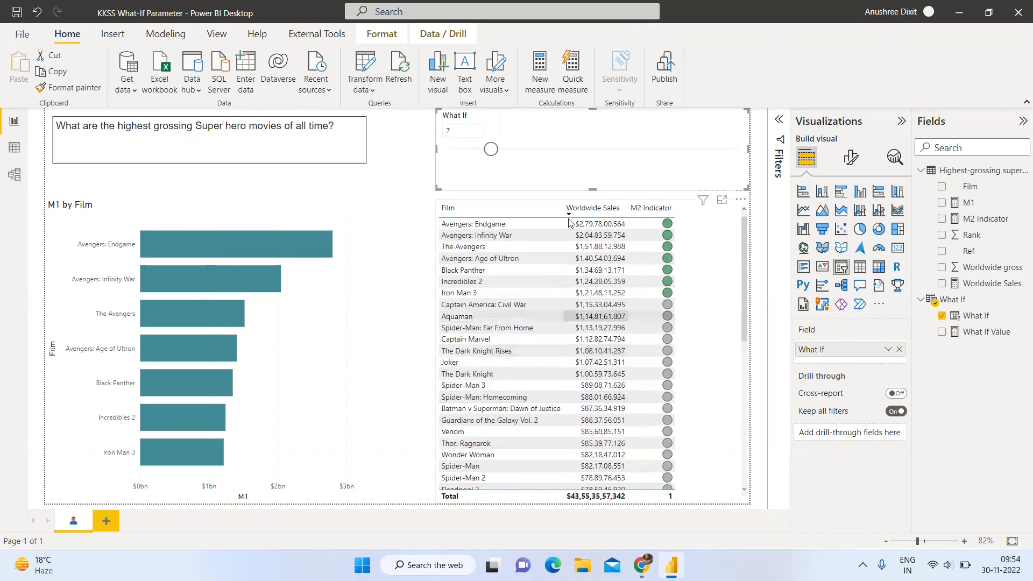
{"action": "left_click", "coordinate": [390, 165]}
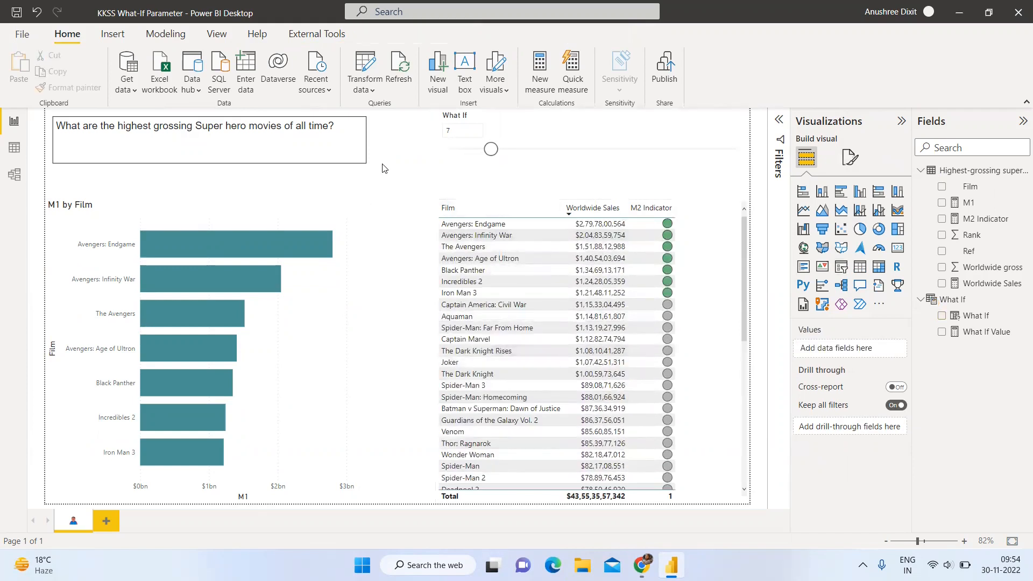